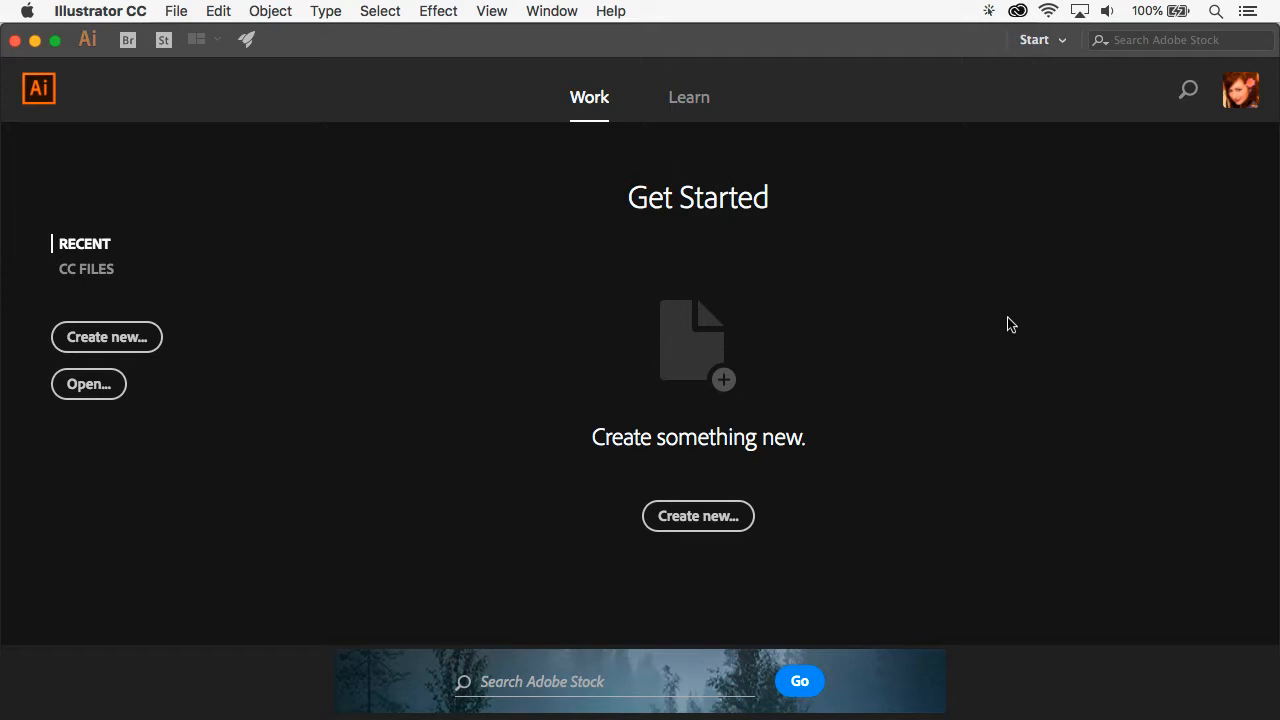
Step: Start a new document from the Print presets and set its units to inches
{"action": "left_click", "coordinate": [717, 523]}
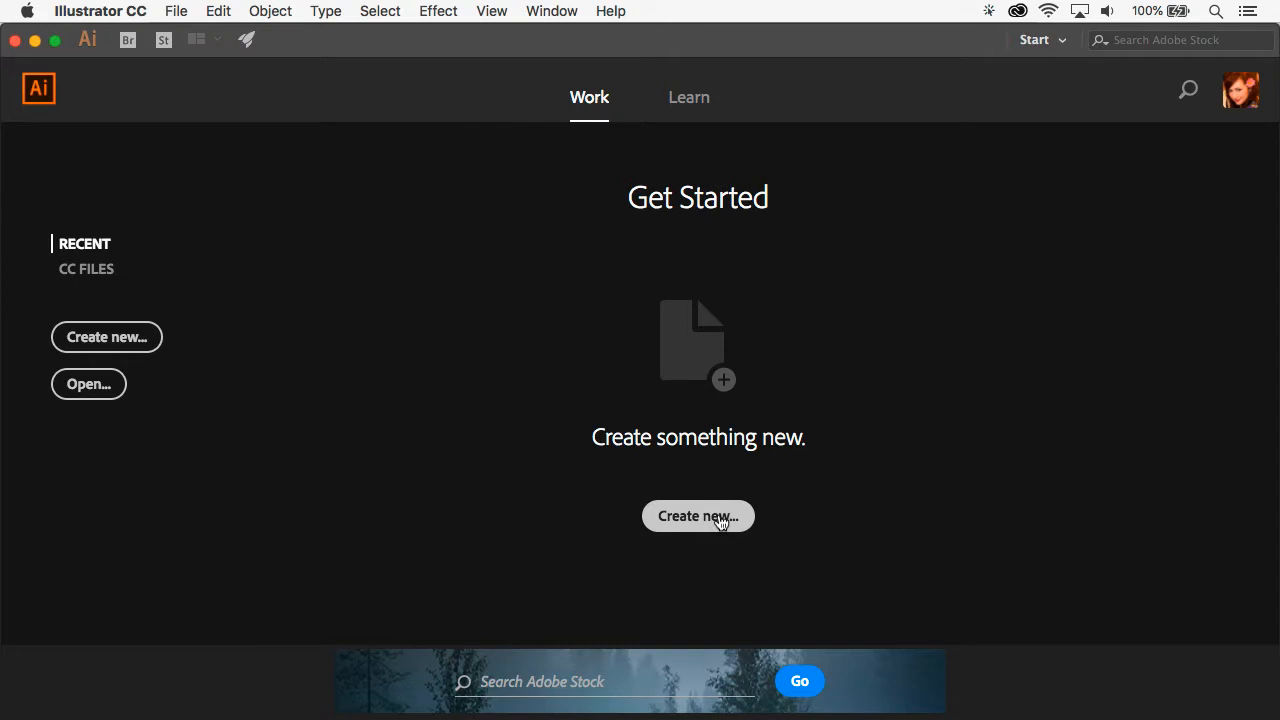
{"action": "left_click", "coordinate": [173, 10]}
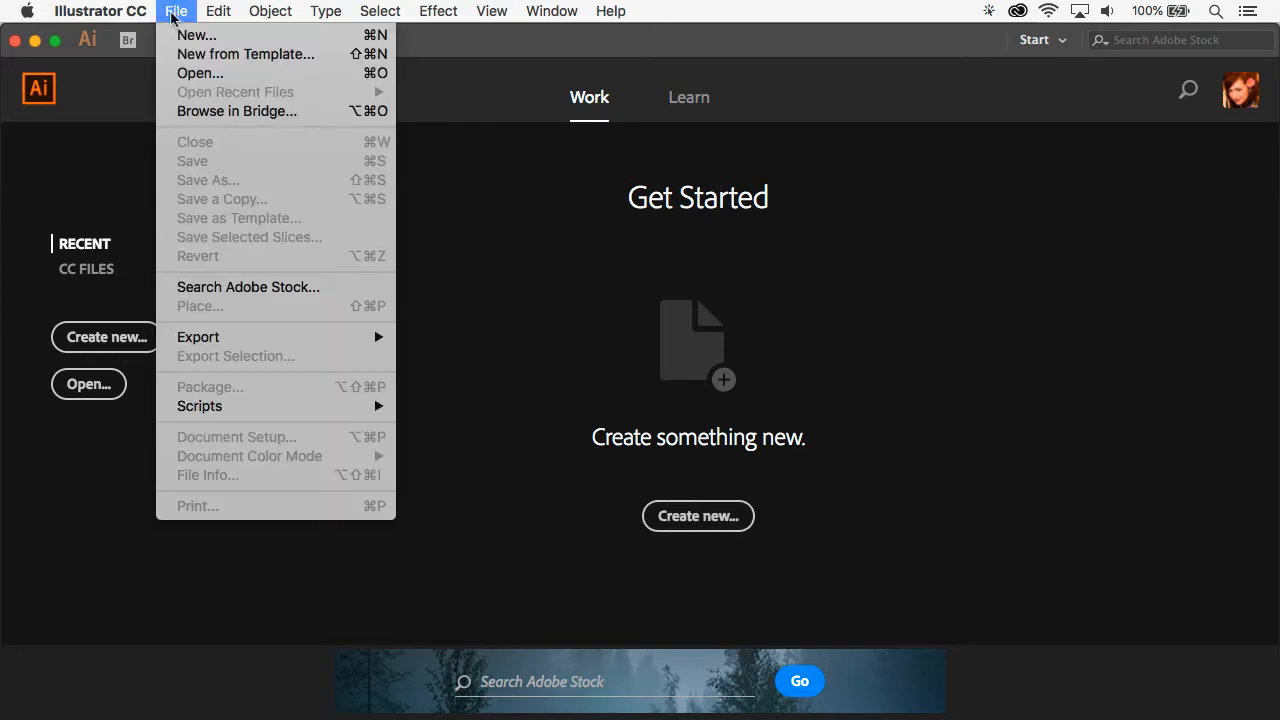
{"action": "left_click", "coordinate": [175, 37]}
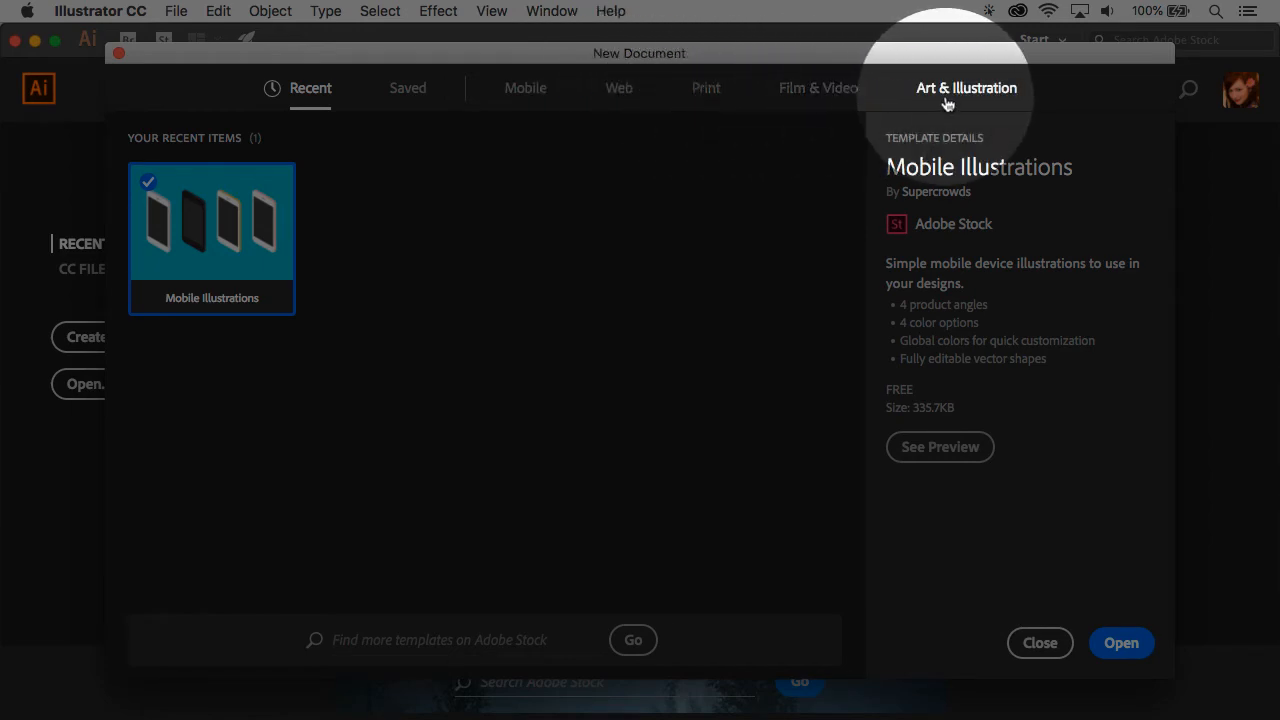
{"action": "left_click", "coordinate": [700, 90]}
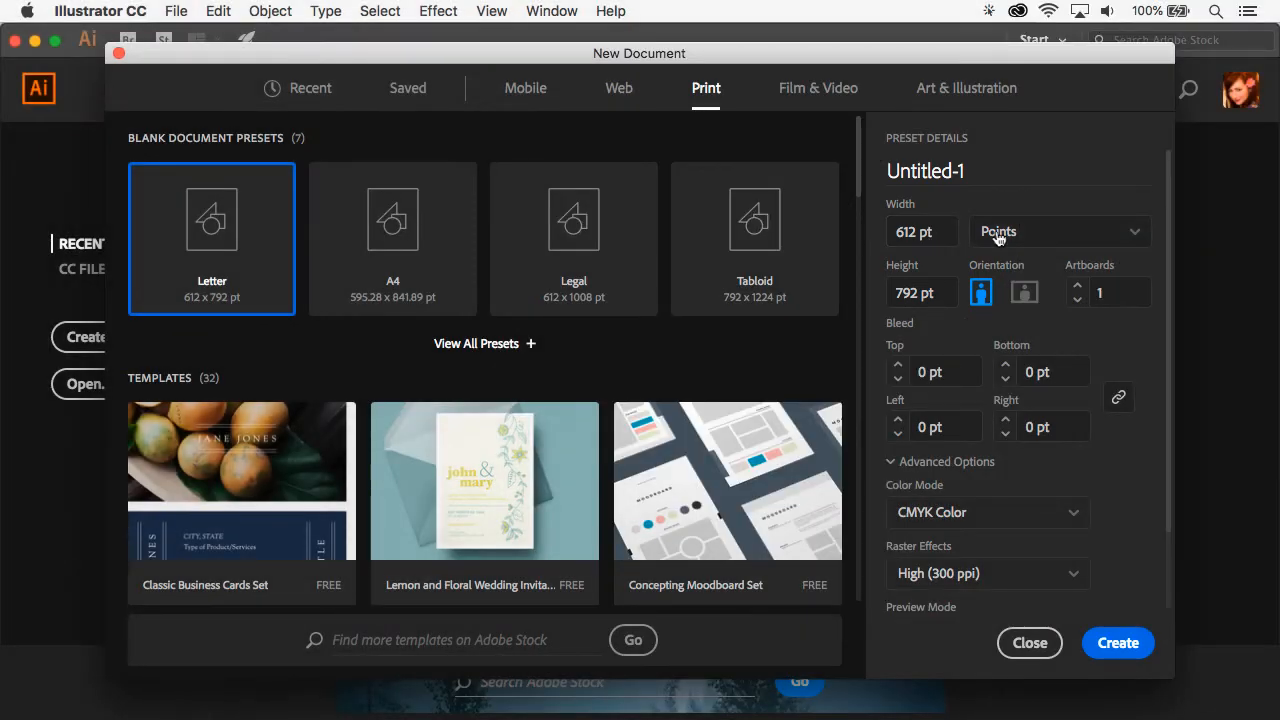
{"action": "left_click", "coordinate": [998, 232]}
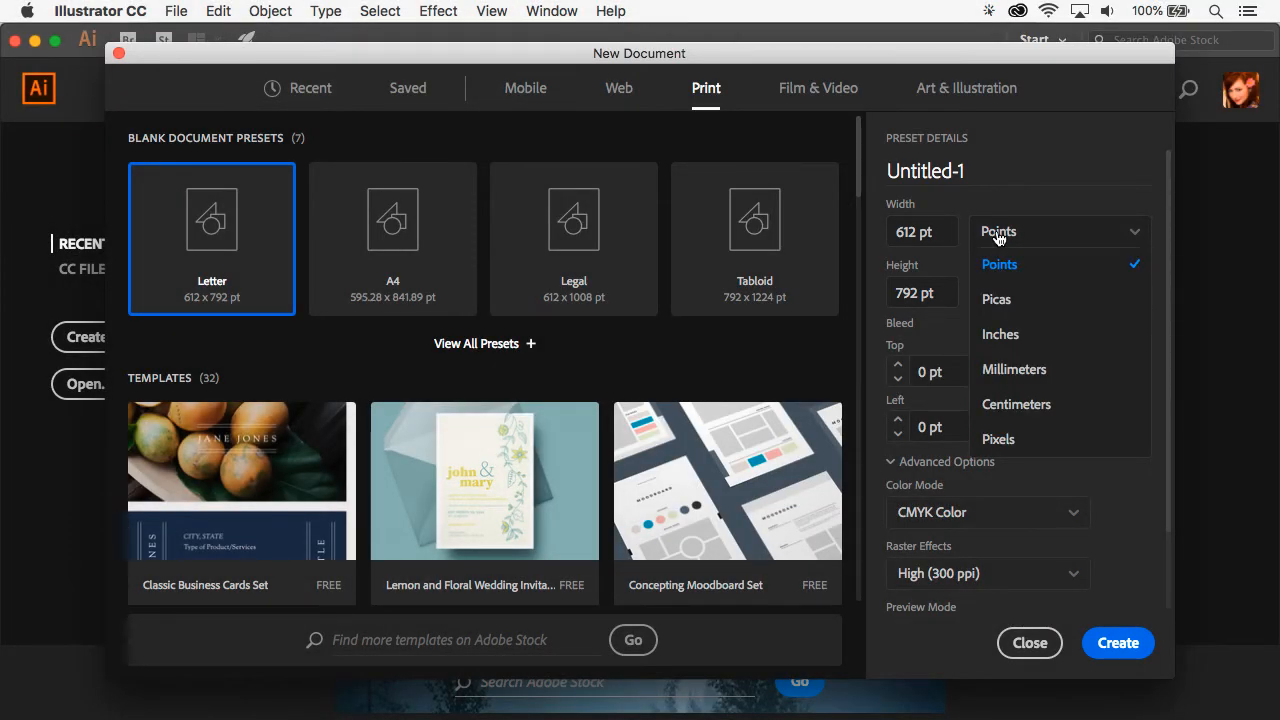
{"action": "left_click", "coordinate": [997, 336]}
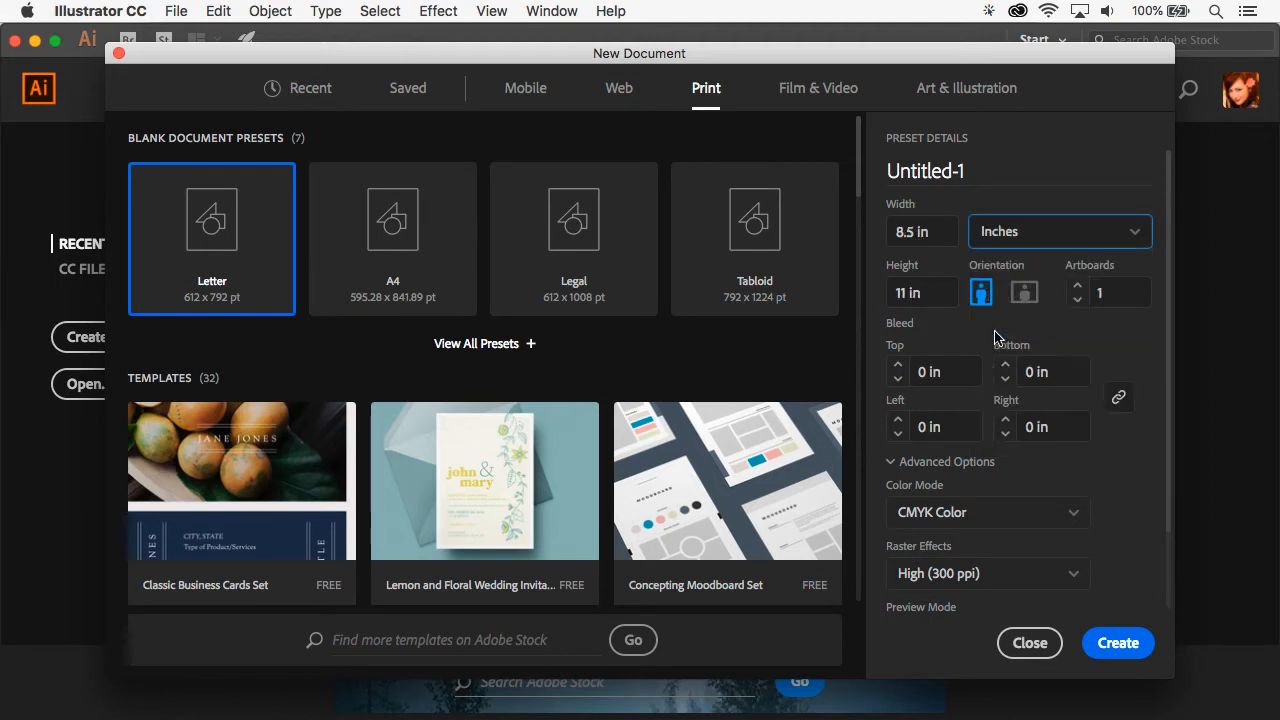
Step: Set the page width to 7 in and the height to 5 in, and create the document
{"action": "left_click", "coordinate": [911, 232]}
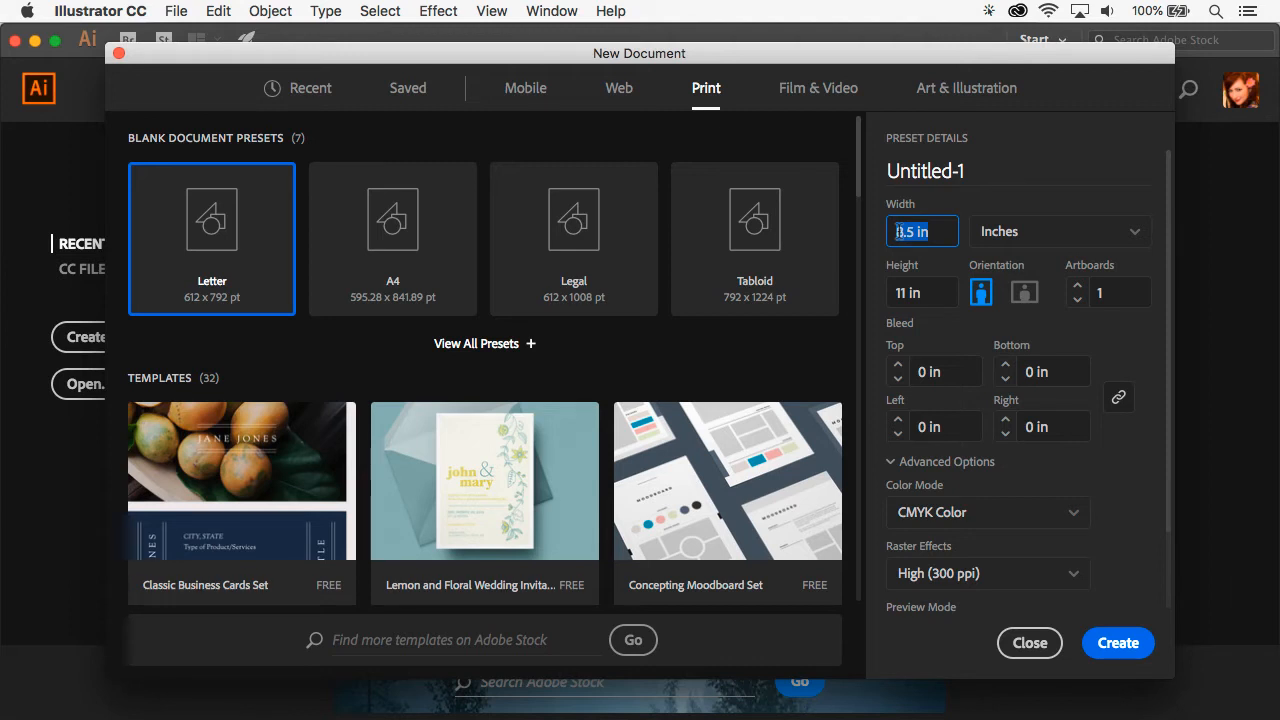
{"action": "type", "text": "7"}
{"action": "key", "text": "Tab"}
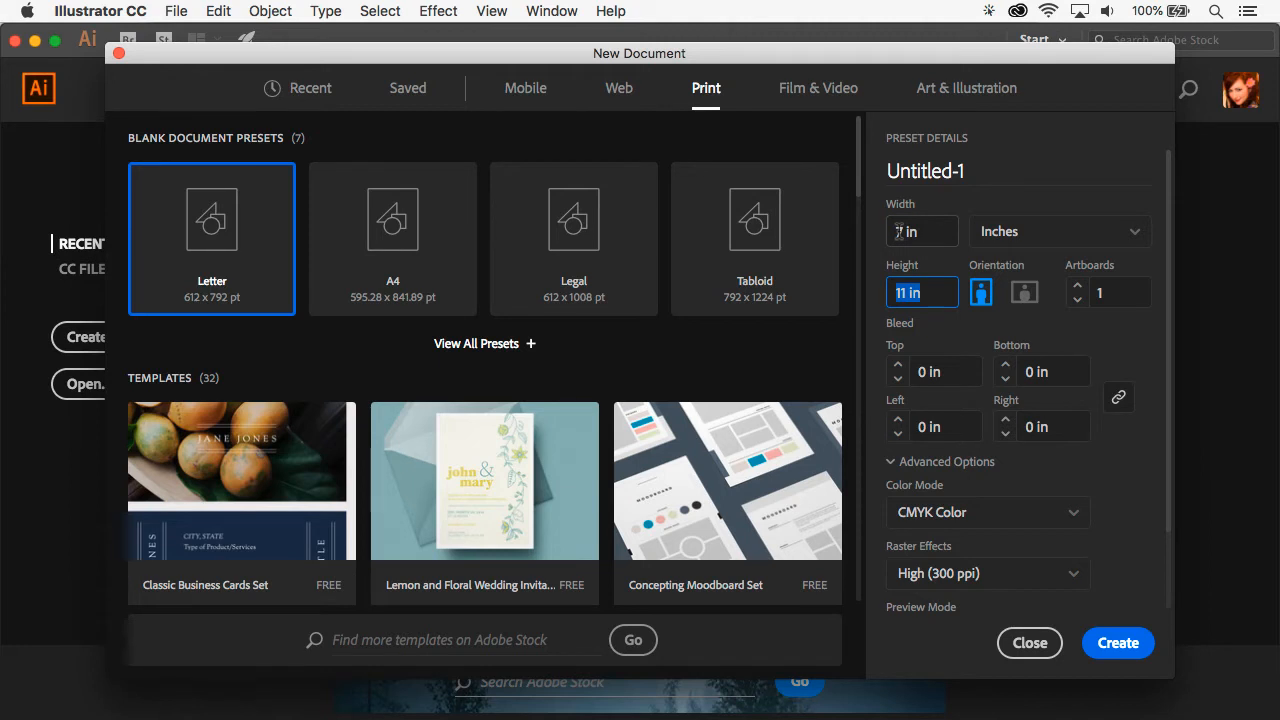
{"action": "type", "text": "5"}
{"action": "key", "text": "Tab"}
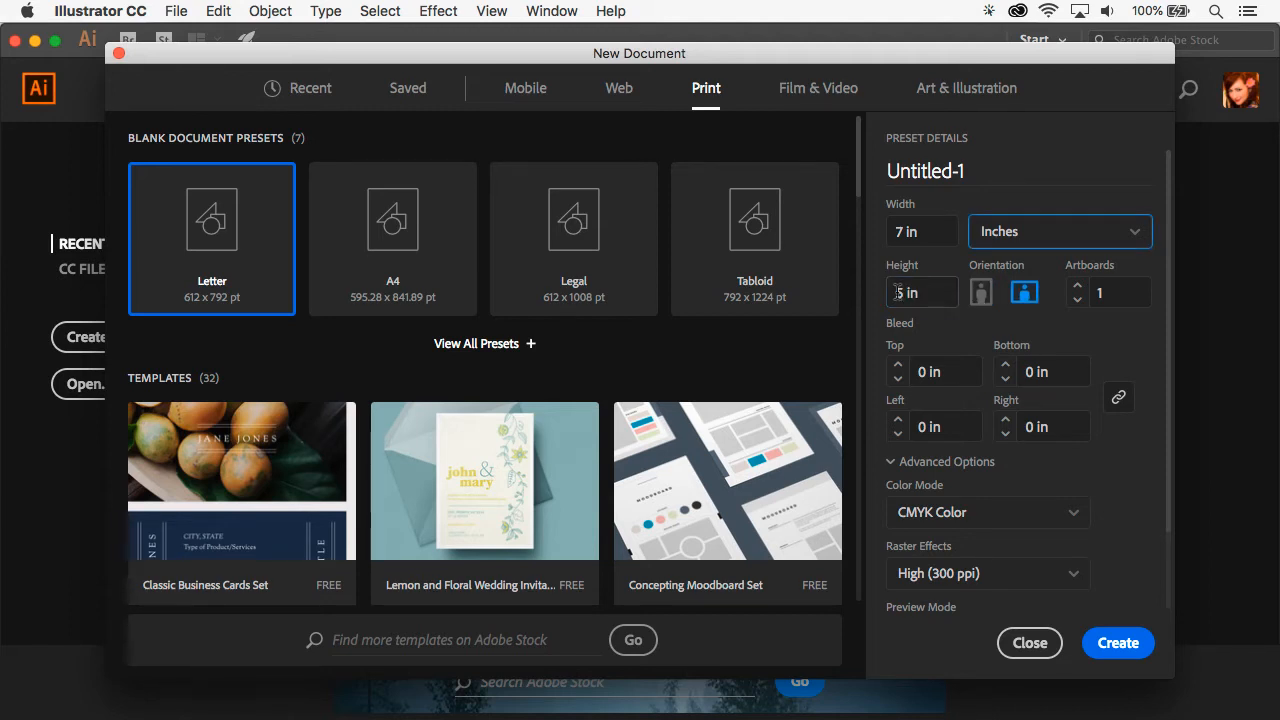
{"action": "left_click", "coordinate": [1121, 643]}
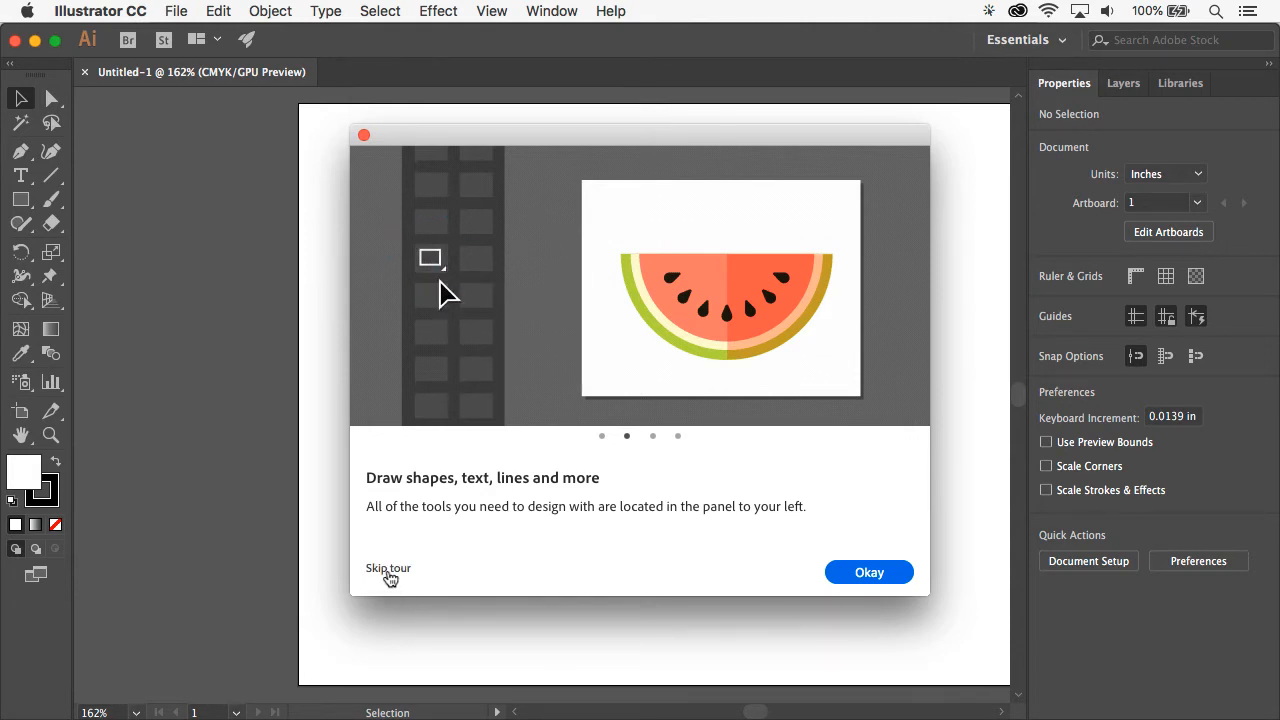
Step: Skip the introductory tour and fit the artboard in the window
{"action": "left_click", "coordinate": [389, 570]}
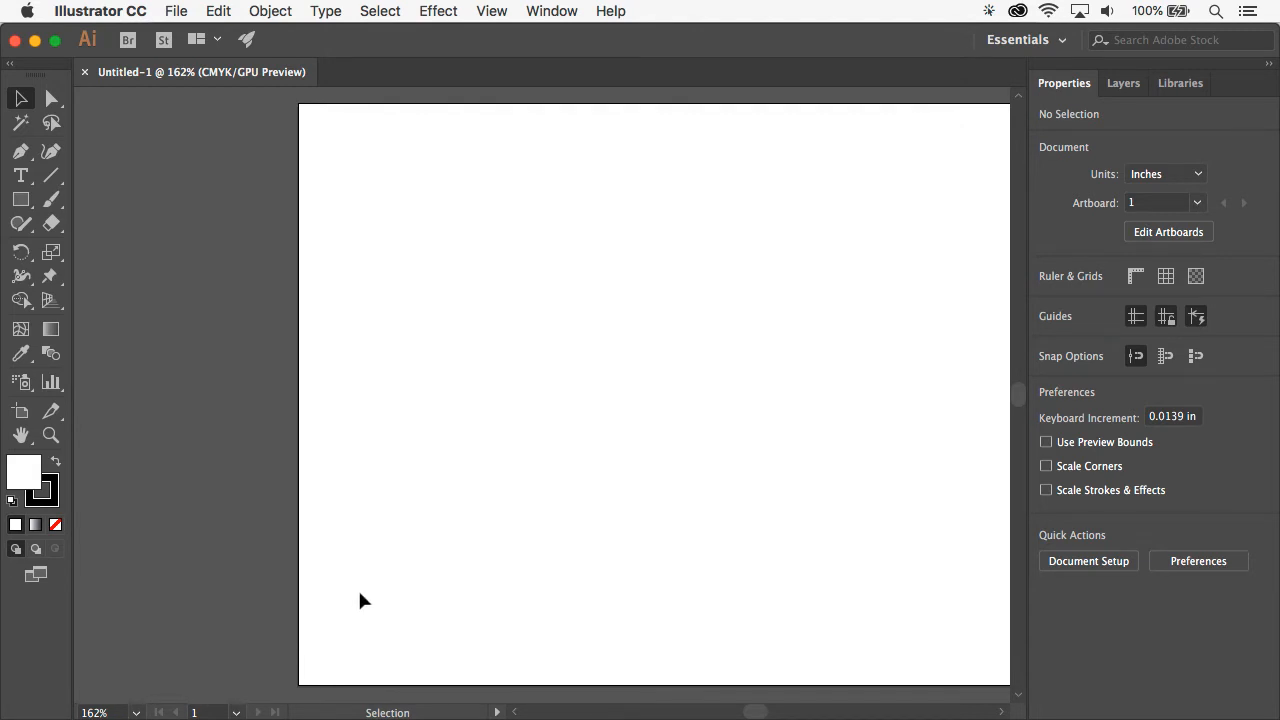
{"action": "left_click", "coordinate": [495, 12]}
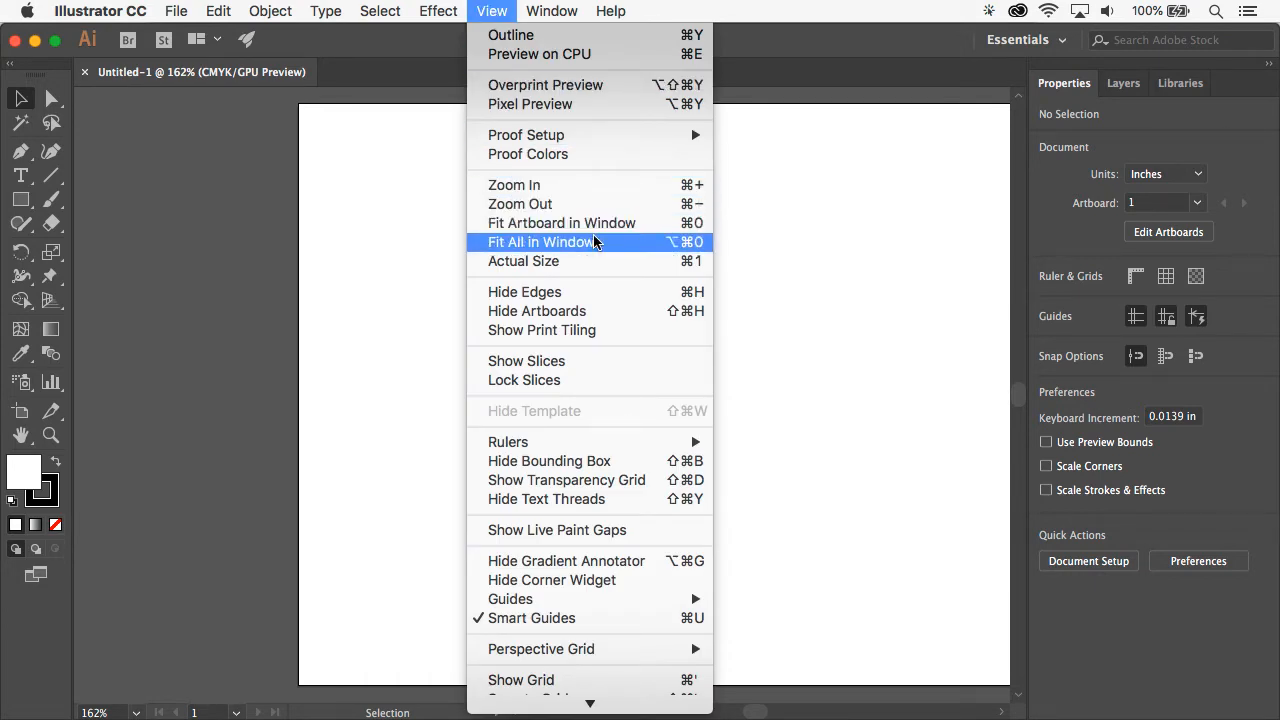
{"action": "left_click", "coordinate": [680, 228]}
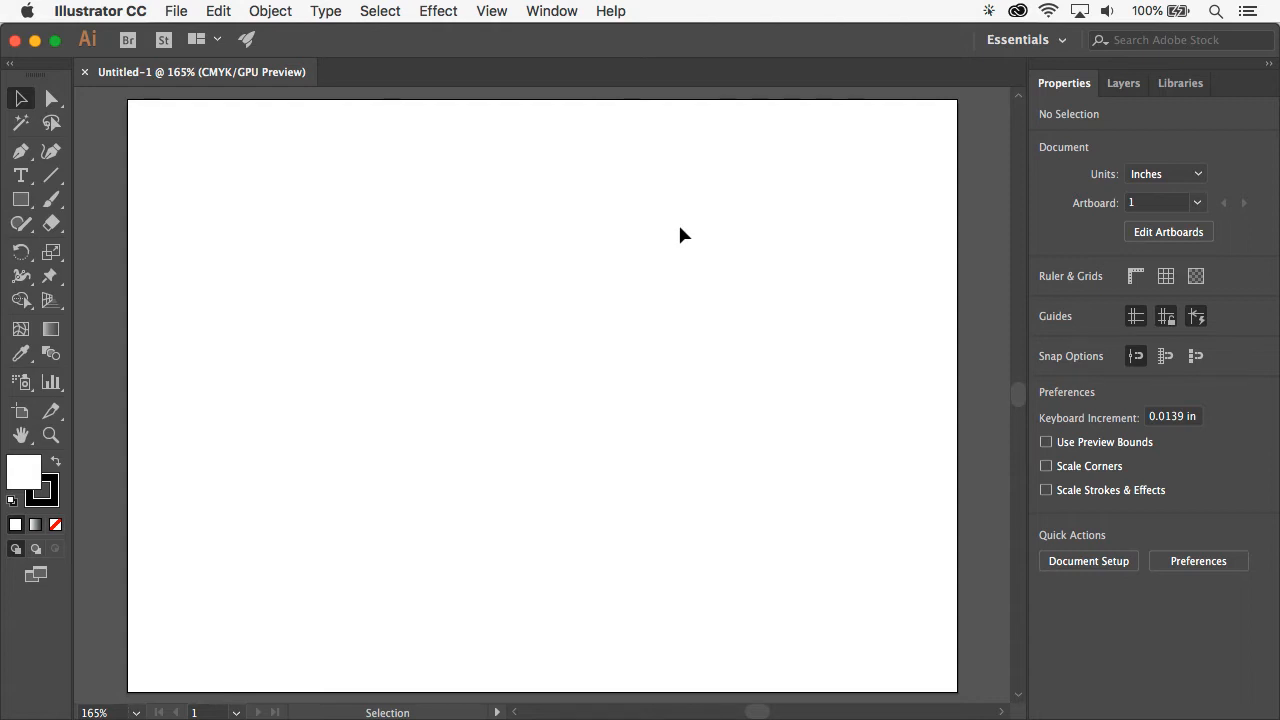
Step: Try starting a path with a smooth, curved anchor point using the Pen tool, and undo that point
{"action": "key", "text": "p"}
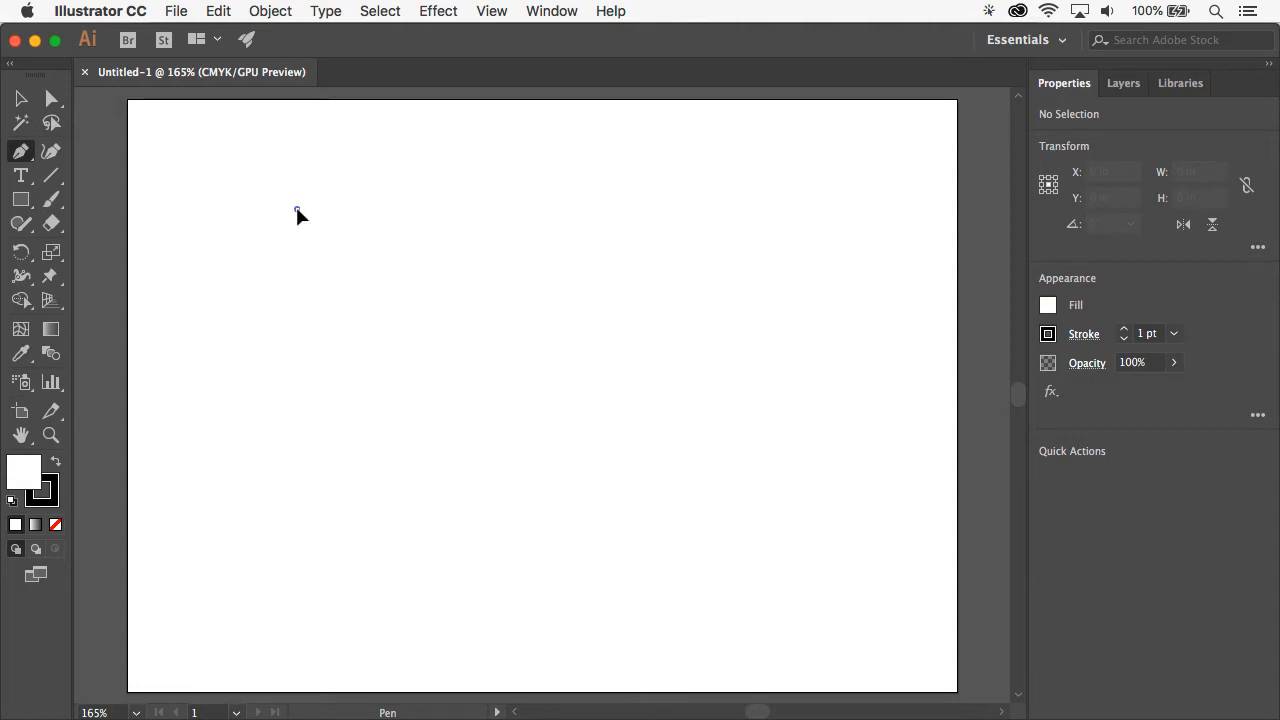
{"action": "left_click_drag", "start_coordinate": [296, 208], "coordinate": [405, 176]}
{"action": "left_click", "coordinate": [405, 177]}
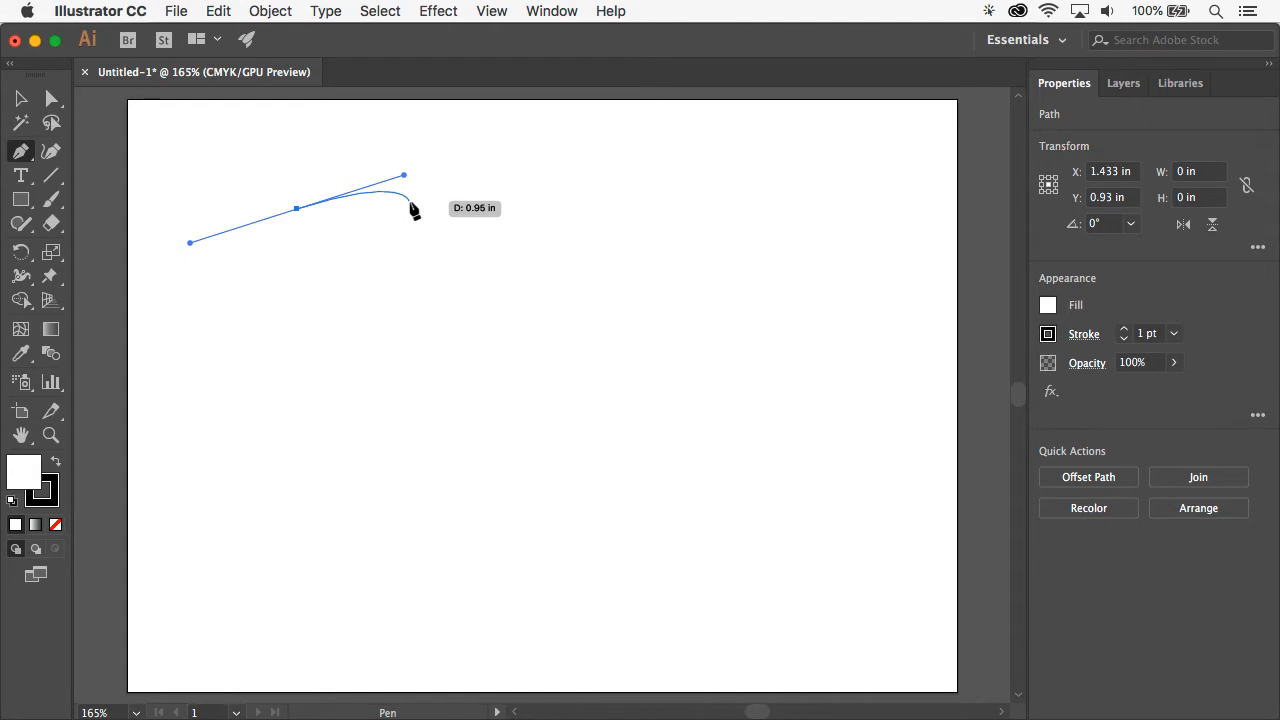
{"action": "left_click", "coordinate": [228, 14]}
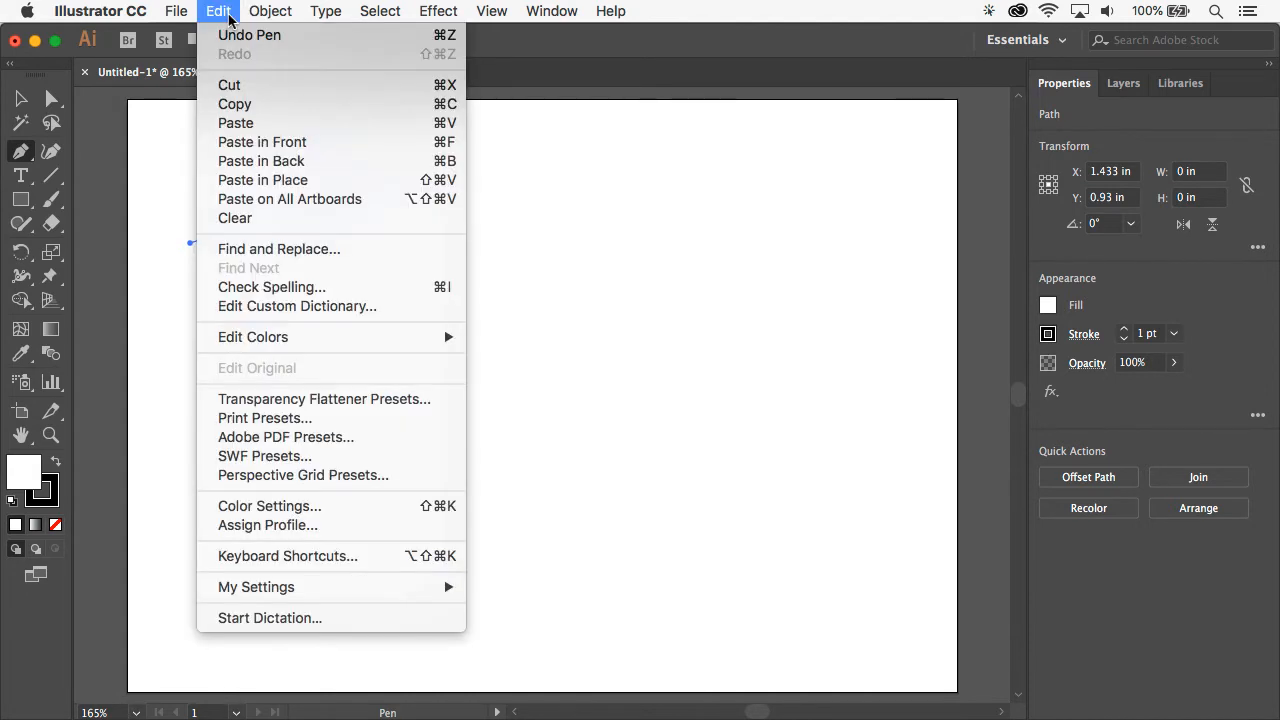
{"action": "left_click", "coordinate": [232, 35]}
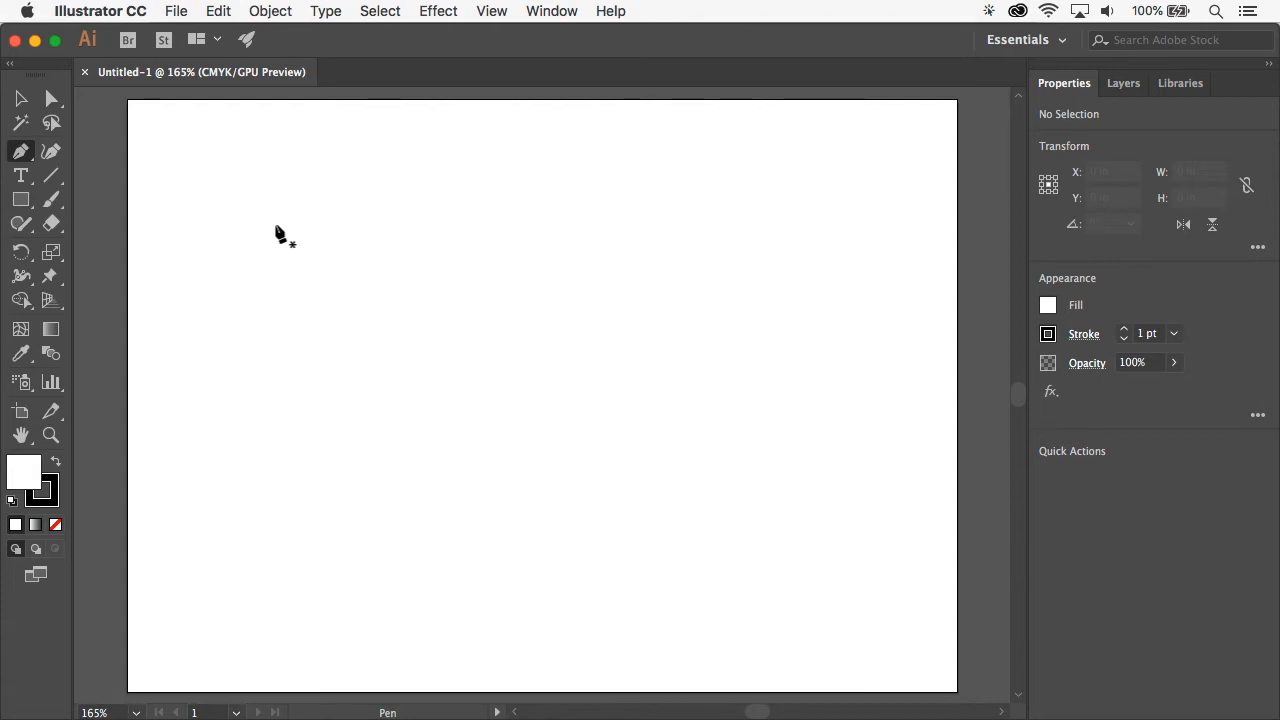
Step: Draw an open Z of three straight Pen tool segments, about 1.35 in wide and 1.2 in tall, in the artboard's upper left
{"action": "left_click", "coordinate": [275, 224]}
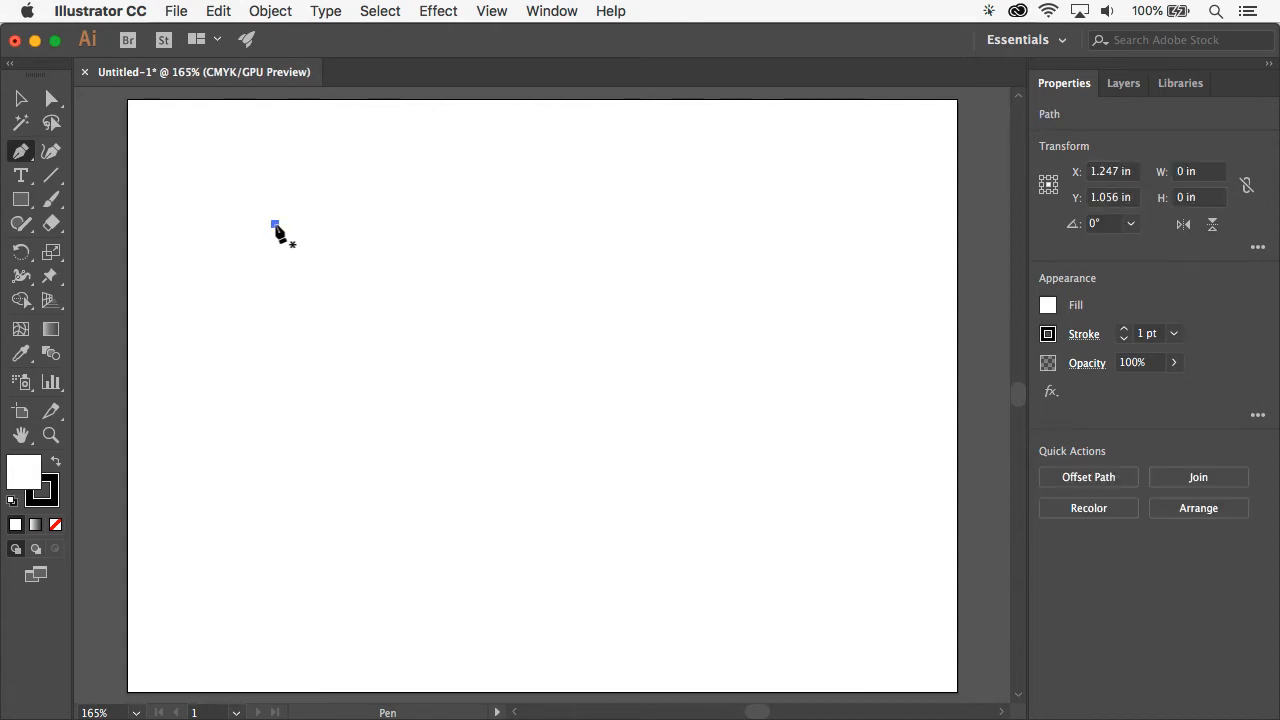
{"action": "left_click", "coordinate": [435, 224]}
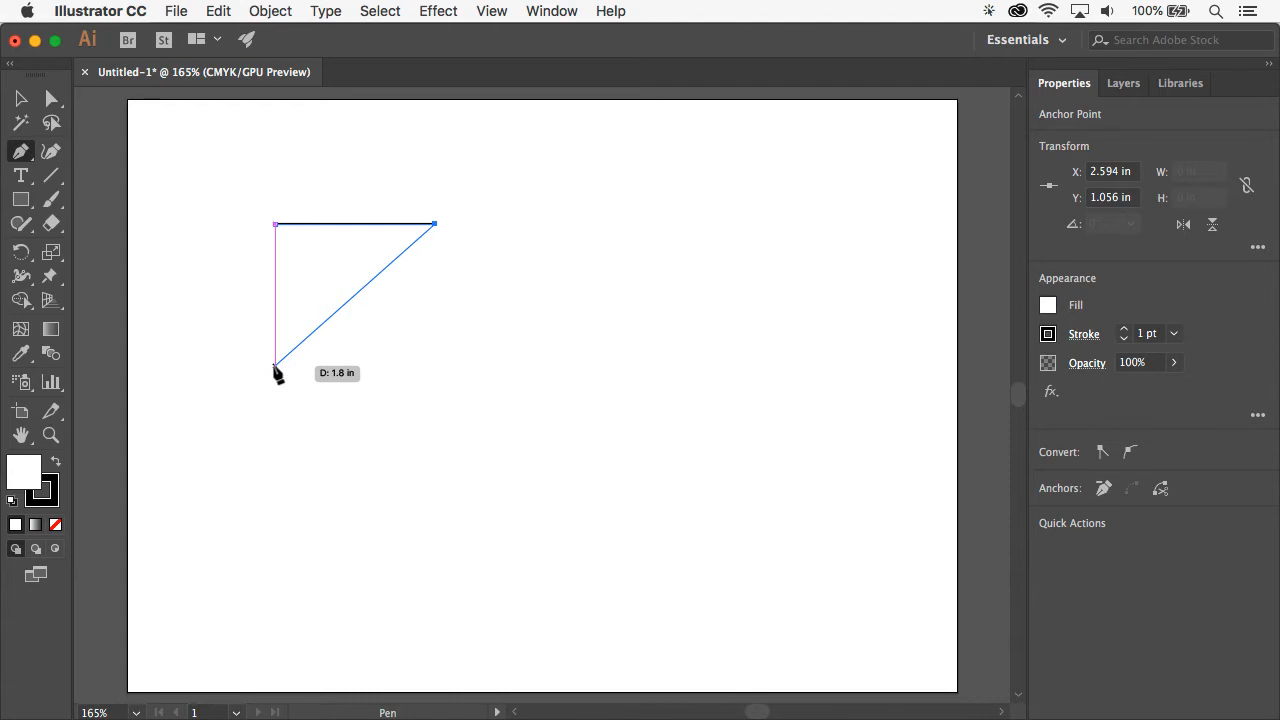
{"action": "left_click", "coordinate": [275, 365]}
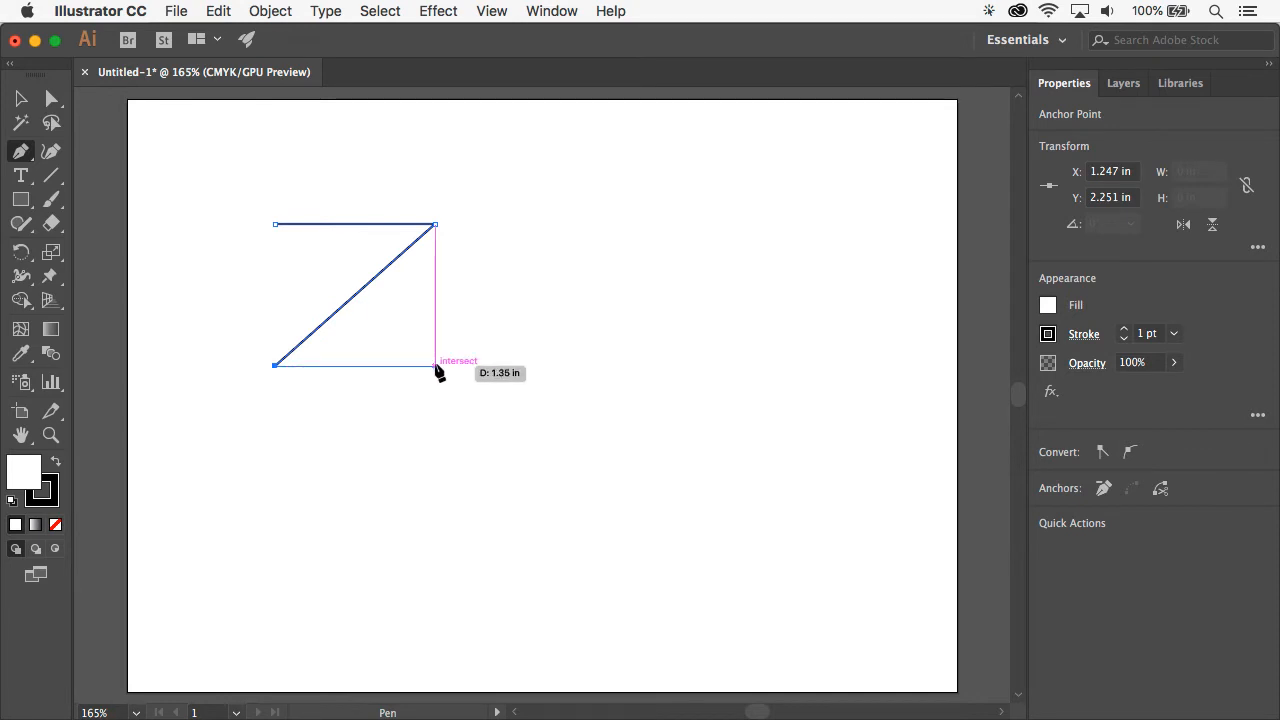
{"action": "left_click", "coordinate": [435, 365]}
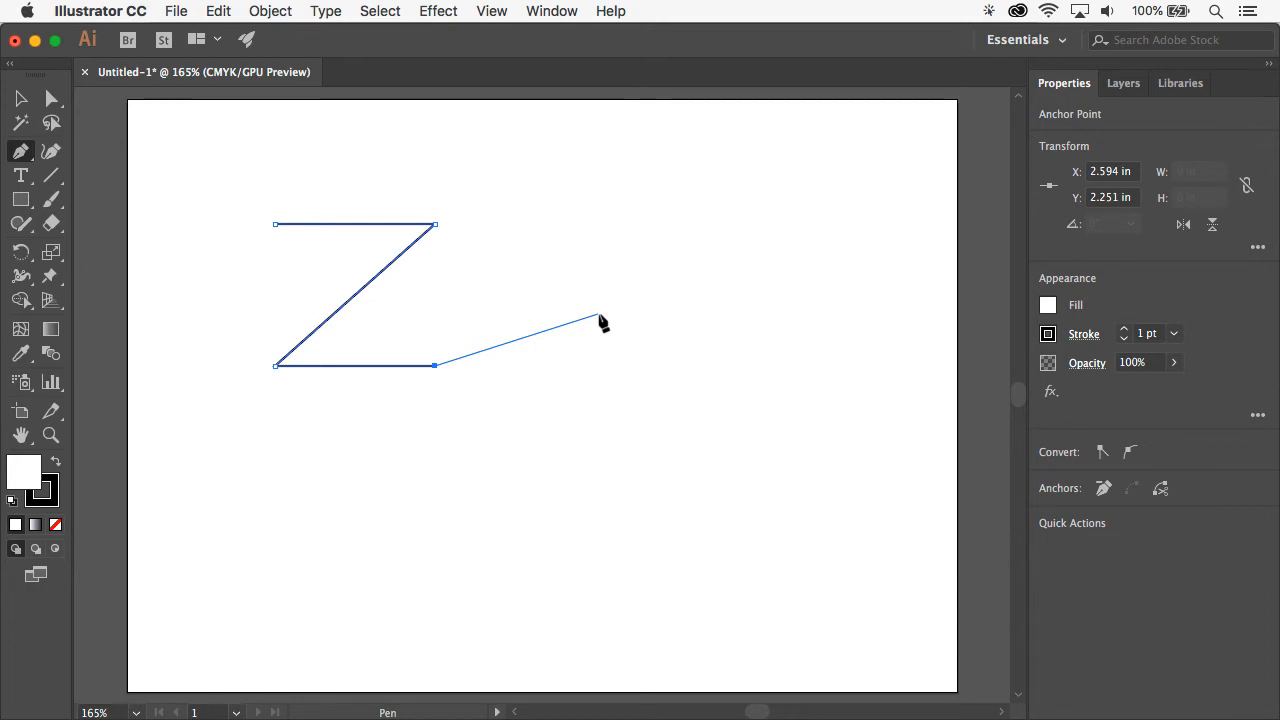
{"action": "key", "text": "Escape"}
{"action": "left_click", "coordinate": [590, 312], "text": "super"}
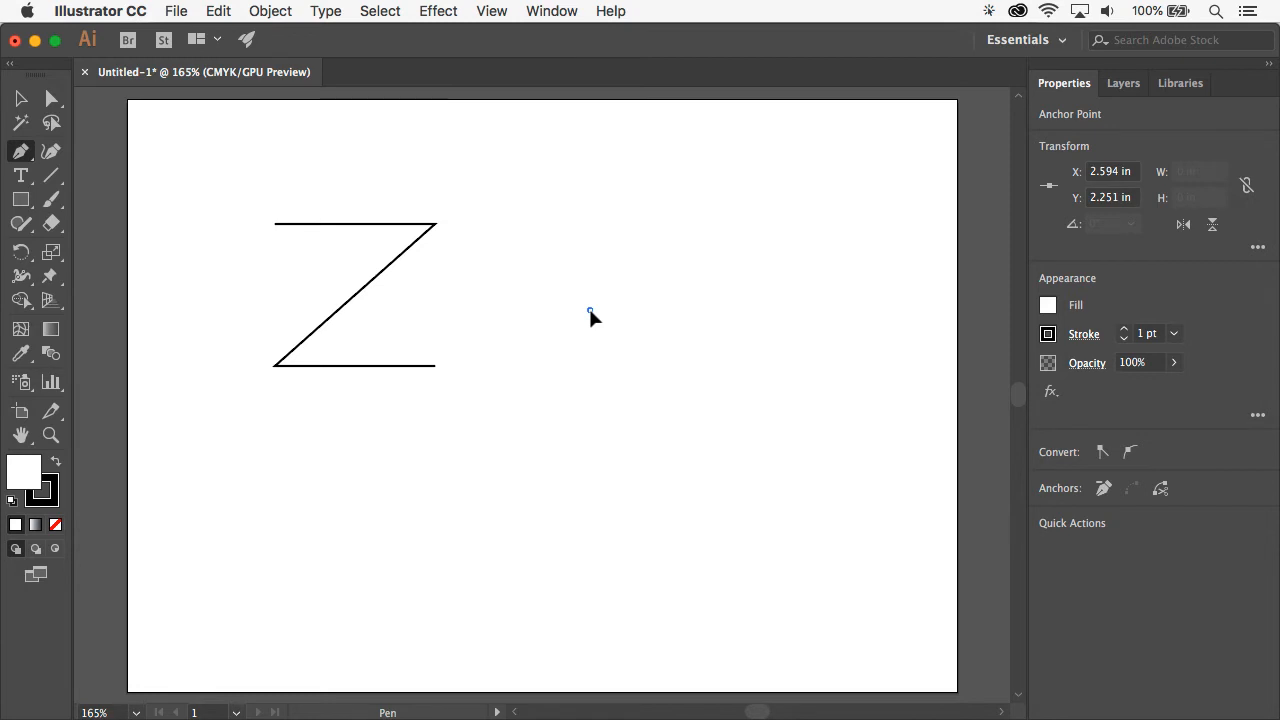
Step: Draw a closed oval to the right of the Z with two smooth Pen tool anchor points, about 0.93 in wide and 1.18 in tall
{"action": "left_click_drag", "start_coordinate": [590, 311], "coordinate": [591, 224]}
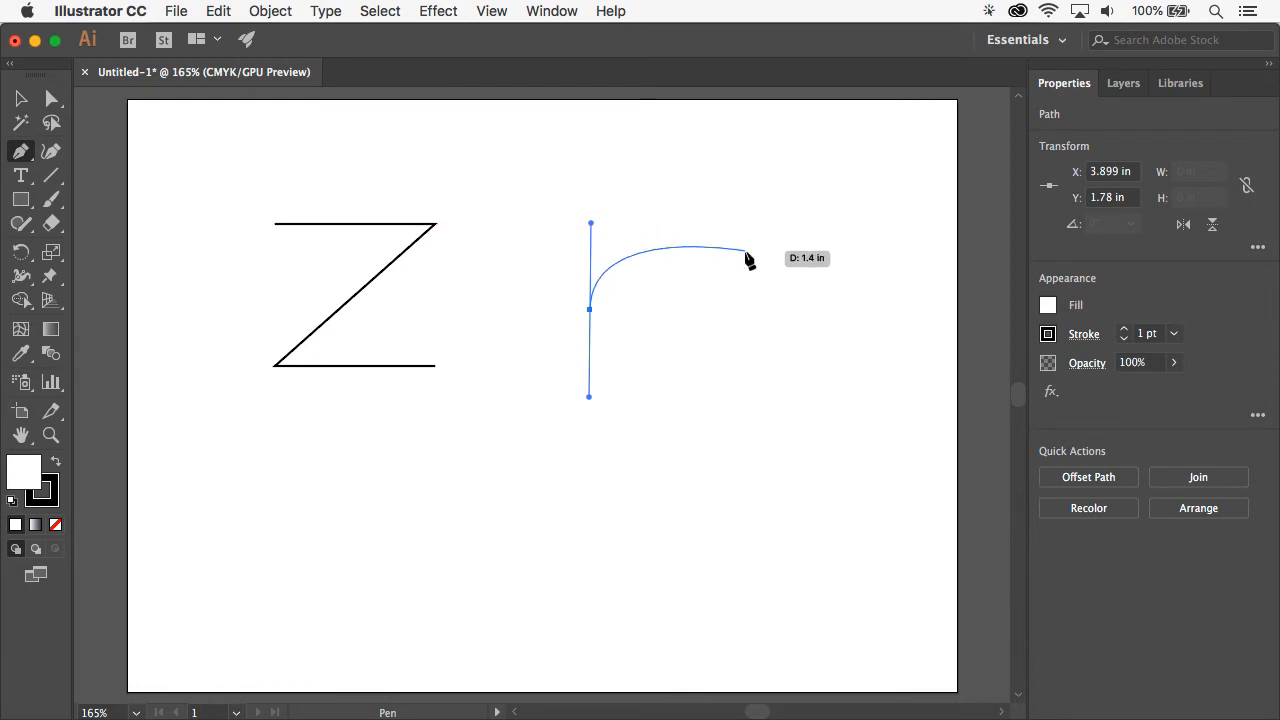
{"action": "left_click", "coordinate": [731, 311]}
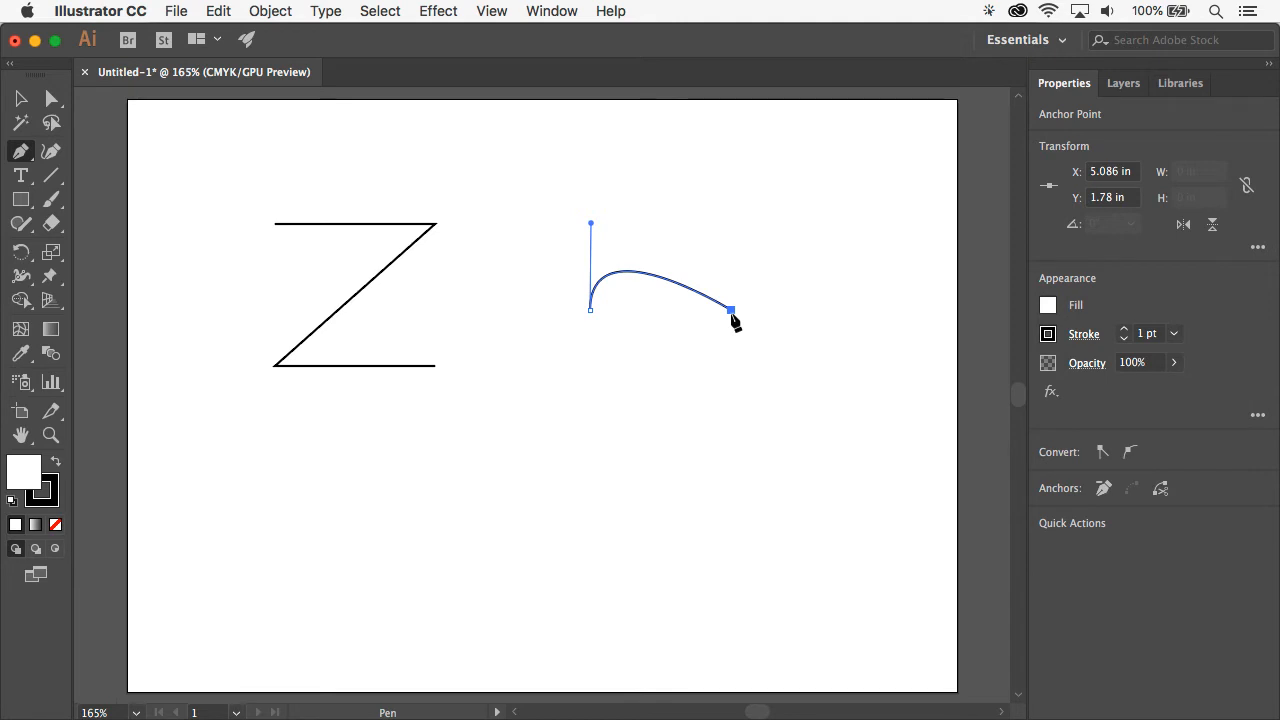
{"action": "key", "text": "super+z"}
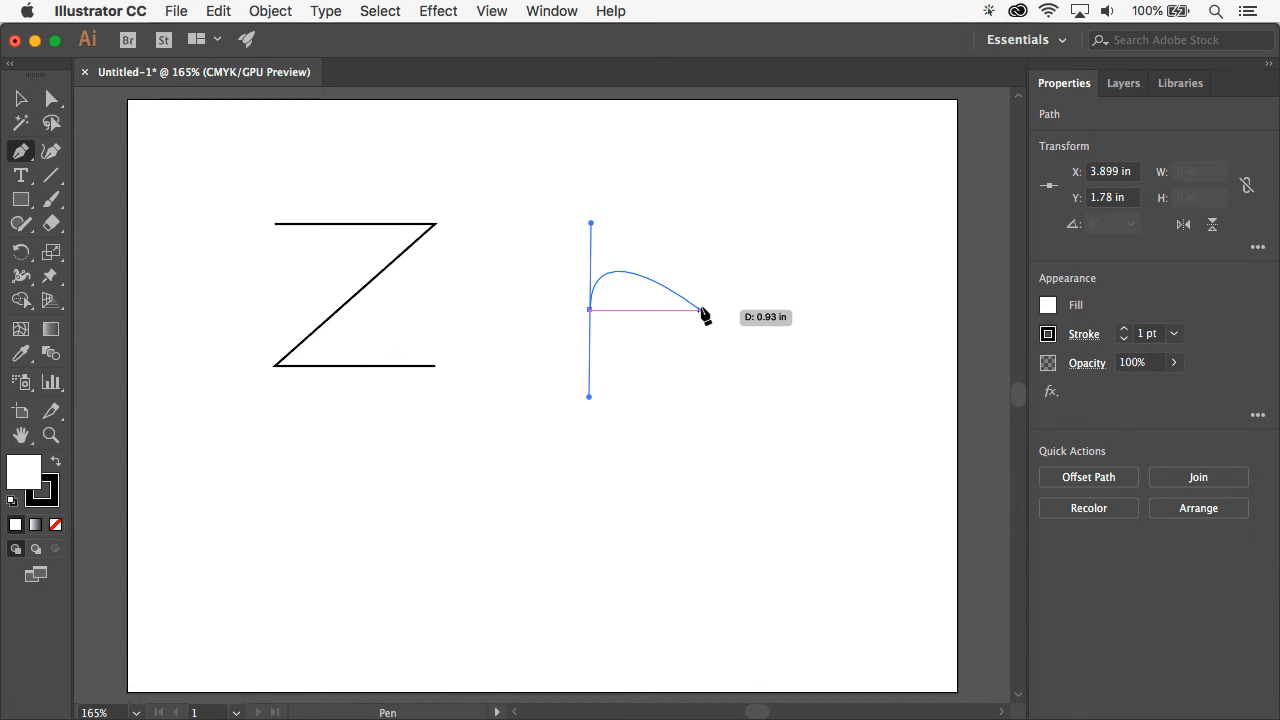
{"action": "left_click_drag", "start_coordinate": [702, 311], "coordinate": [700, 400]}
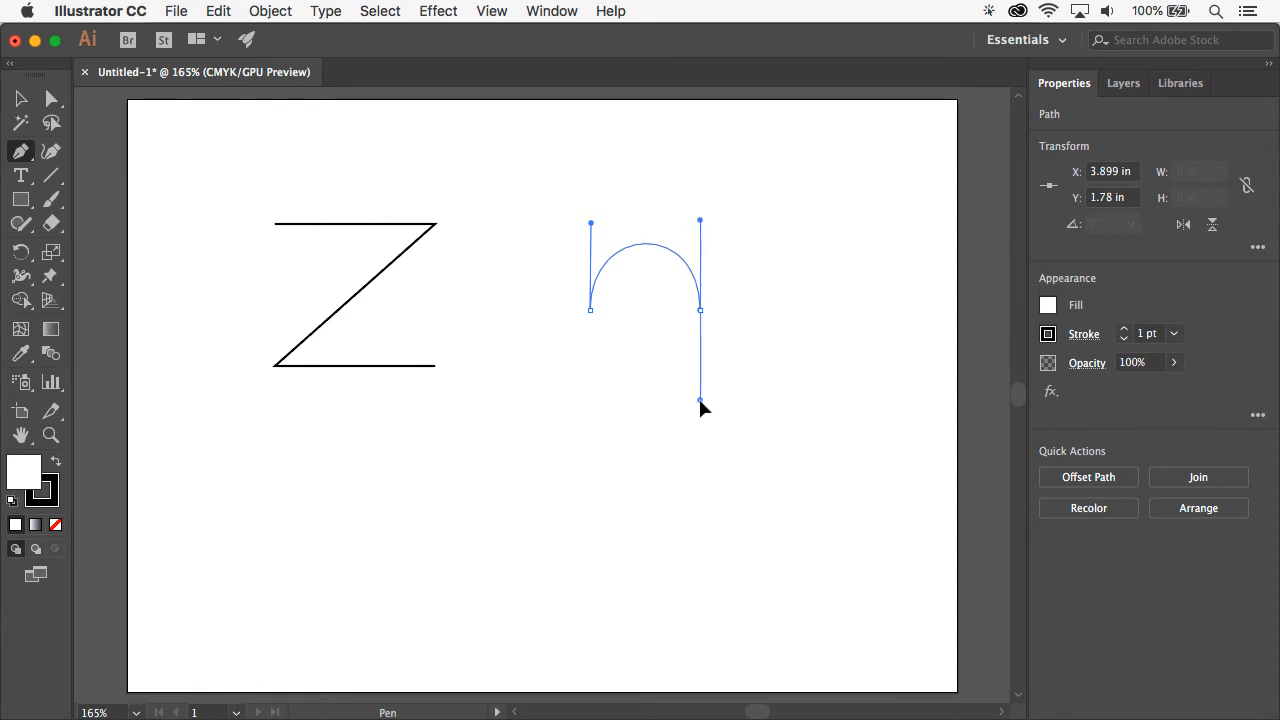
{"action": "left_click_drag", "start_coordinate": [700, 400], "coordinate": [700, 400]}
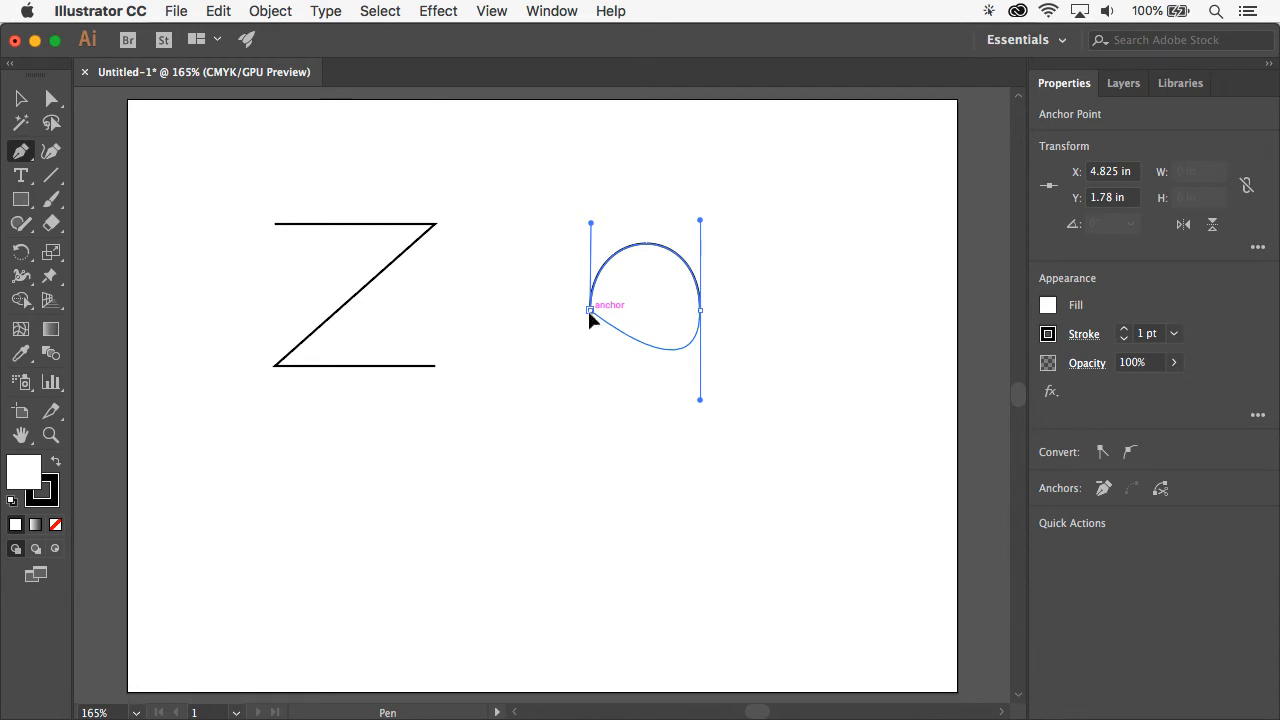
{"action": "left_click_drag", "start_coordinate": [590, 310], "coordinate": [591, 210]}
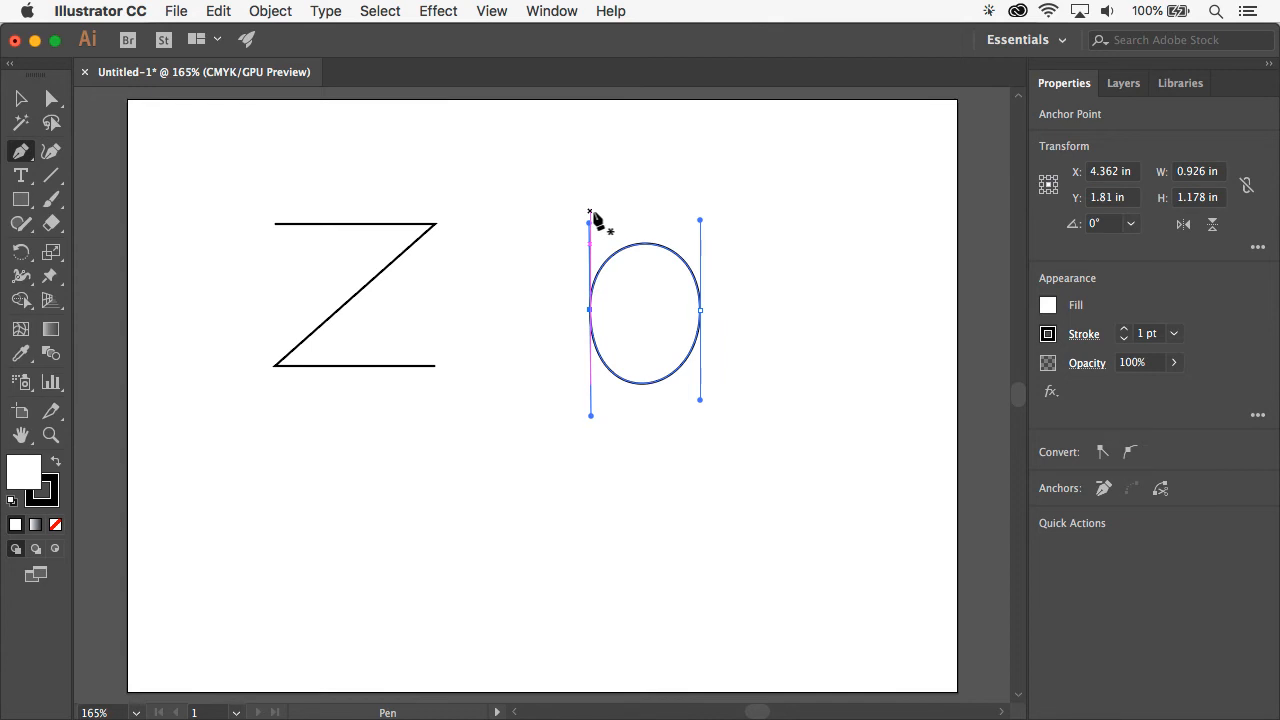
Step: Display the tools in a single column to compare the two selection tools, and restore the two-column layout
{"action": "left_click", "coordinate": [60, 105]}
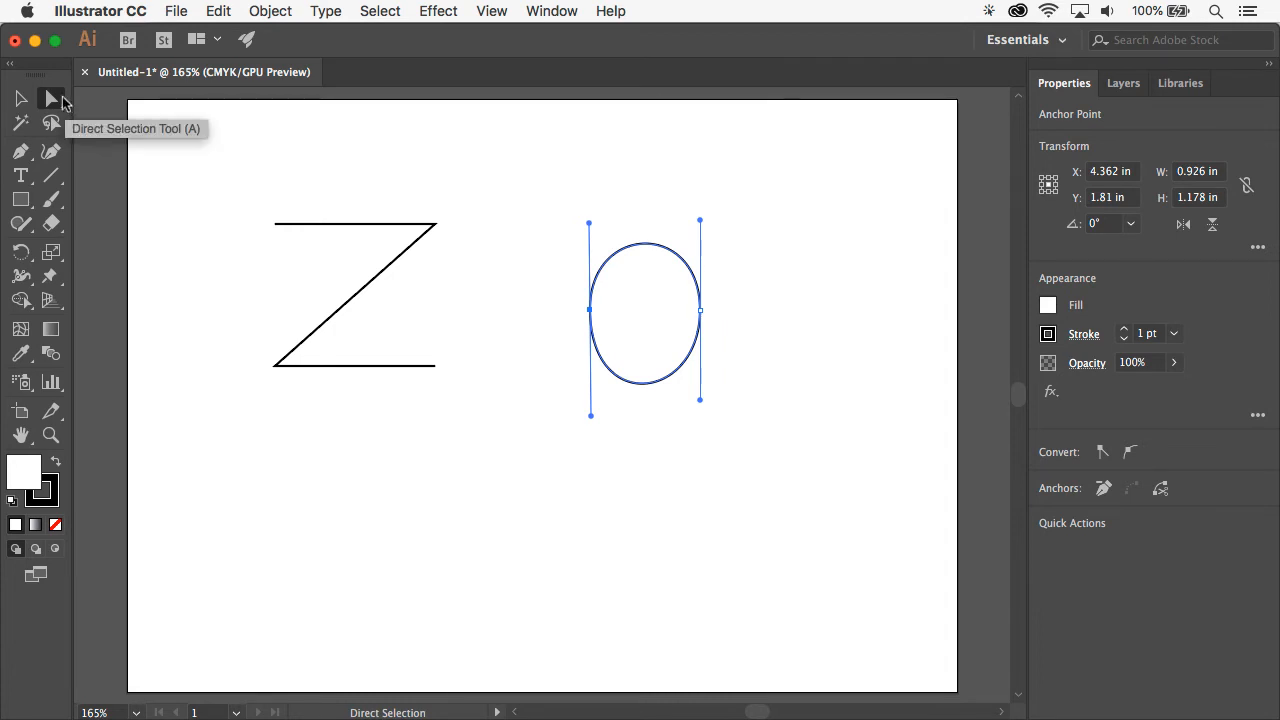
{"action": "left_click", "coordinate": [10, 68]}
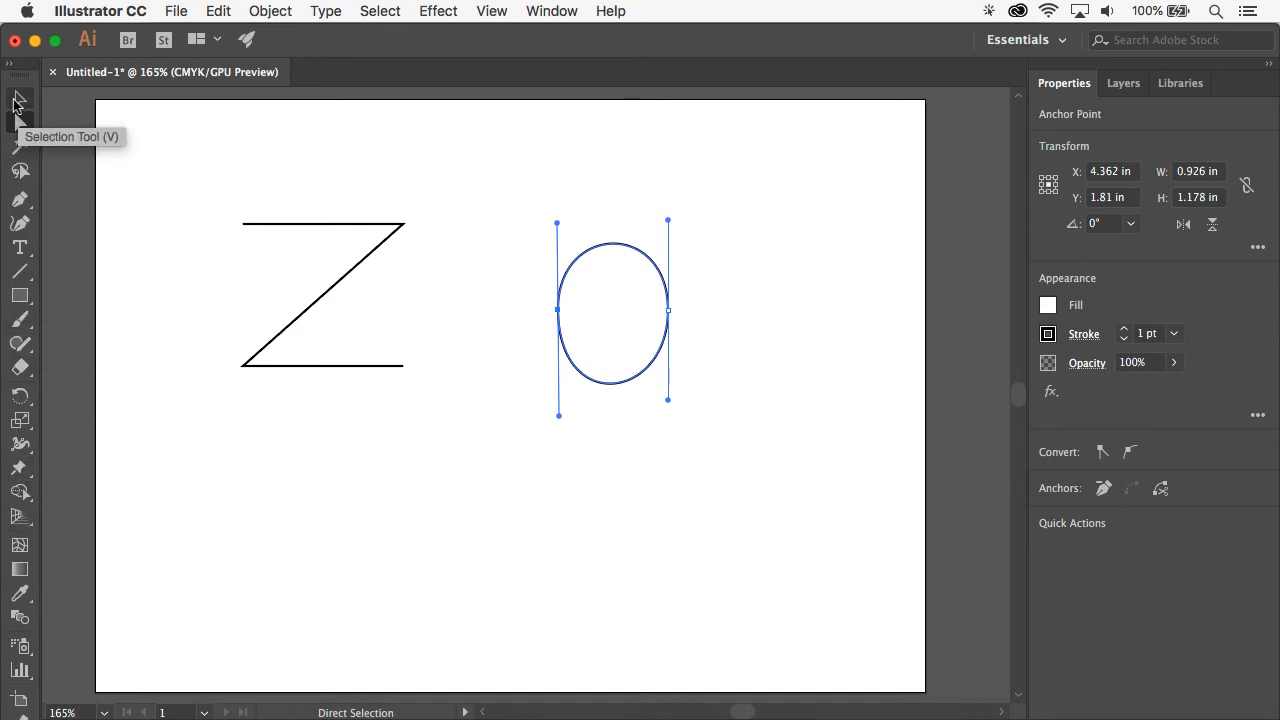
{"action": "left_click", "coordinate": [18, 101]}
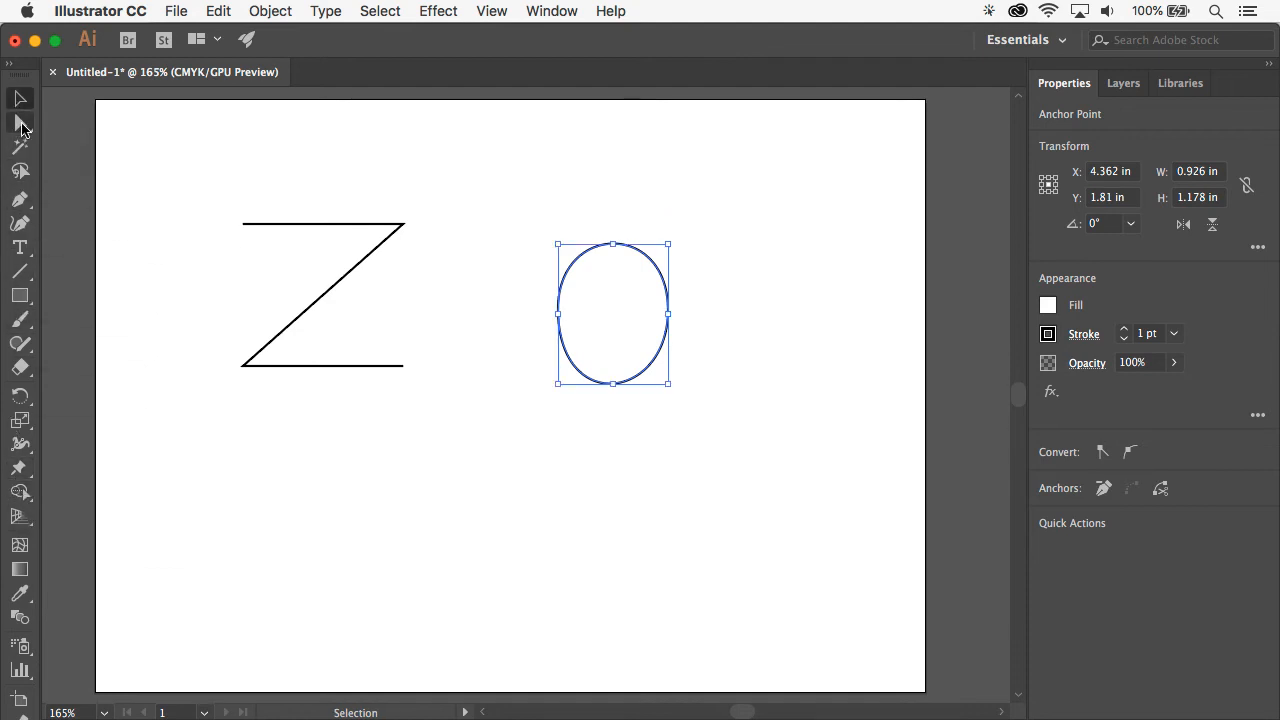
{"action": "left_click", "coordinate": [20, 123]}
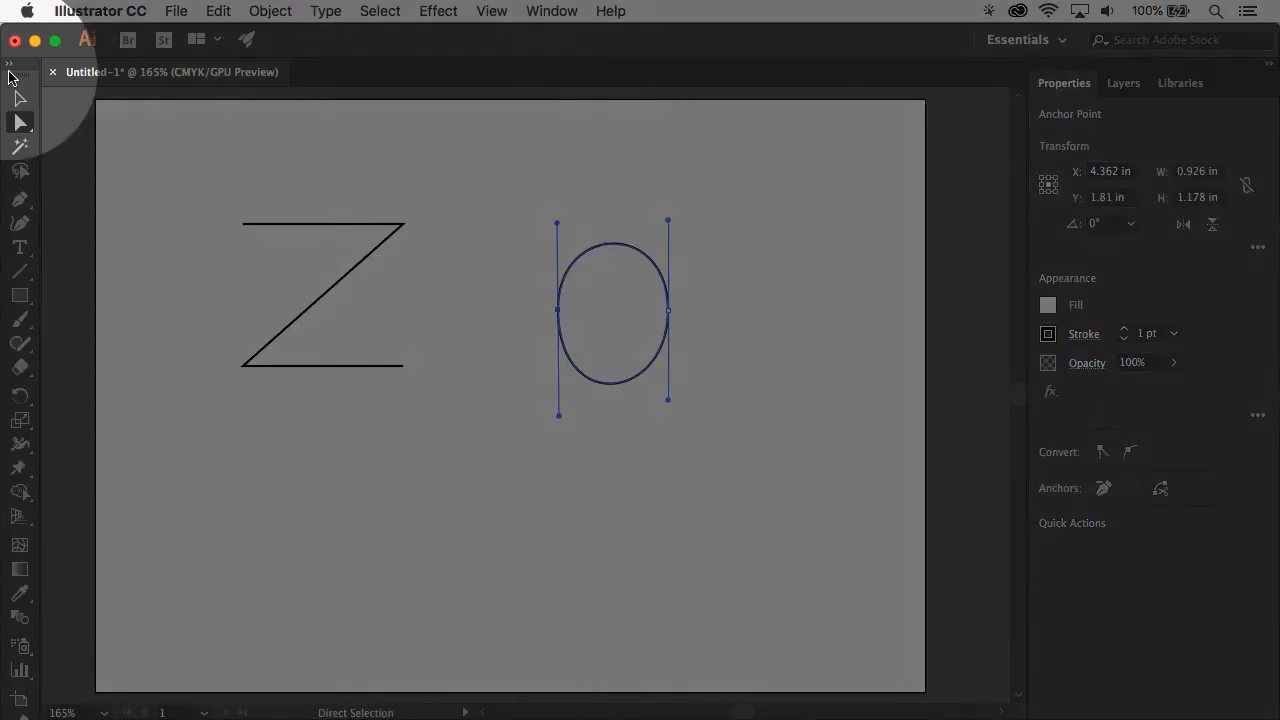
{"action": "left_click", "coordinate": [12, 69]}
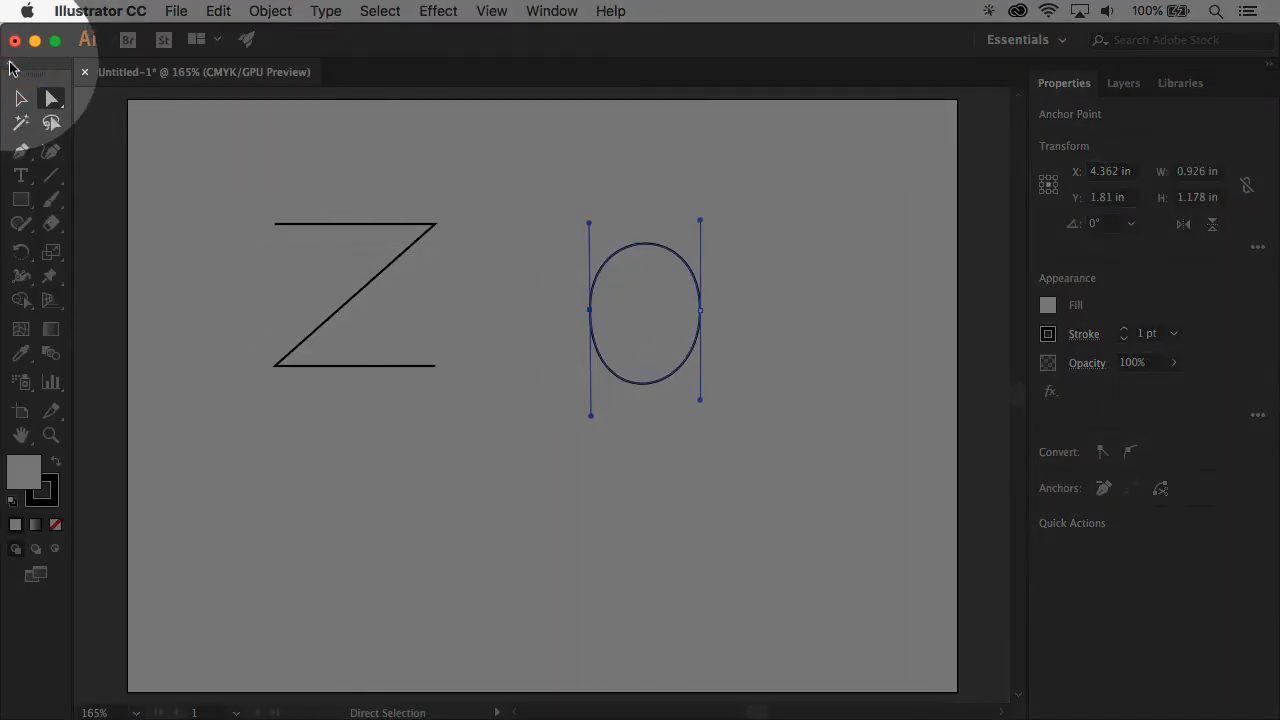
Step: Reshape the oval with the Direct Selection tool by tilting the upper direction handle of its left anchor point slightly to the right
{"action": "left_click", "coordinate": [48, 104]}
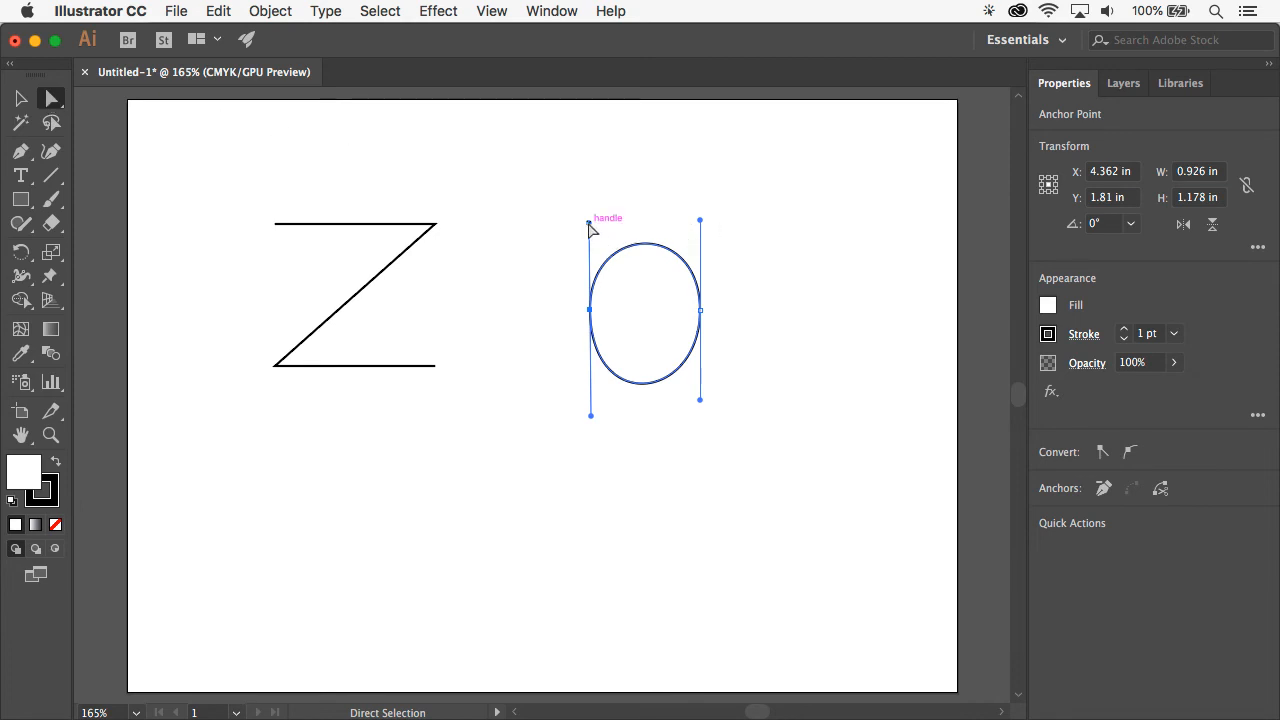
{"action": "left_click_drag", "start_coordinate": [589, 223], "coordinate": [606, 219]}
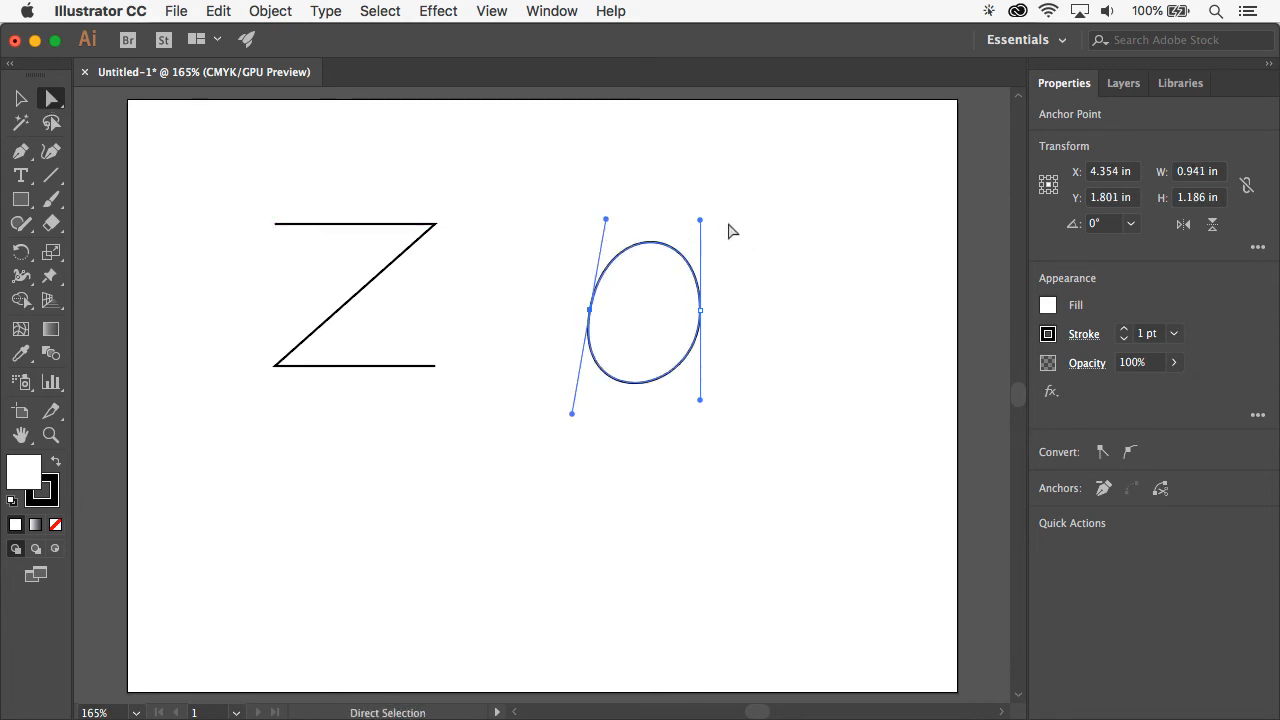
Step: Reshape the oval into an egg about 0.88 in wide and 1.2 in tall by shifting its right anchor point inward and adjusting that anchor's direction handles
{"action": "left_click_drag", "start_coordinate": [700, 219], "coordinate": [677, 221]}
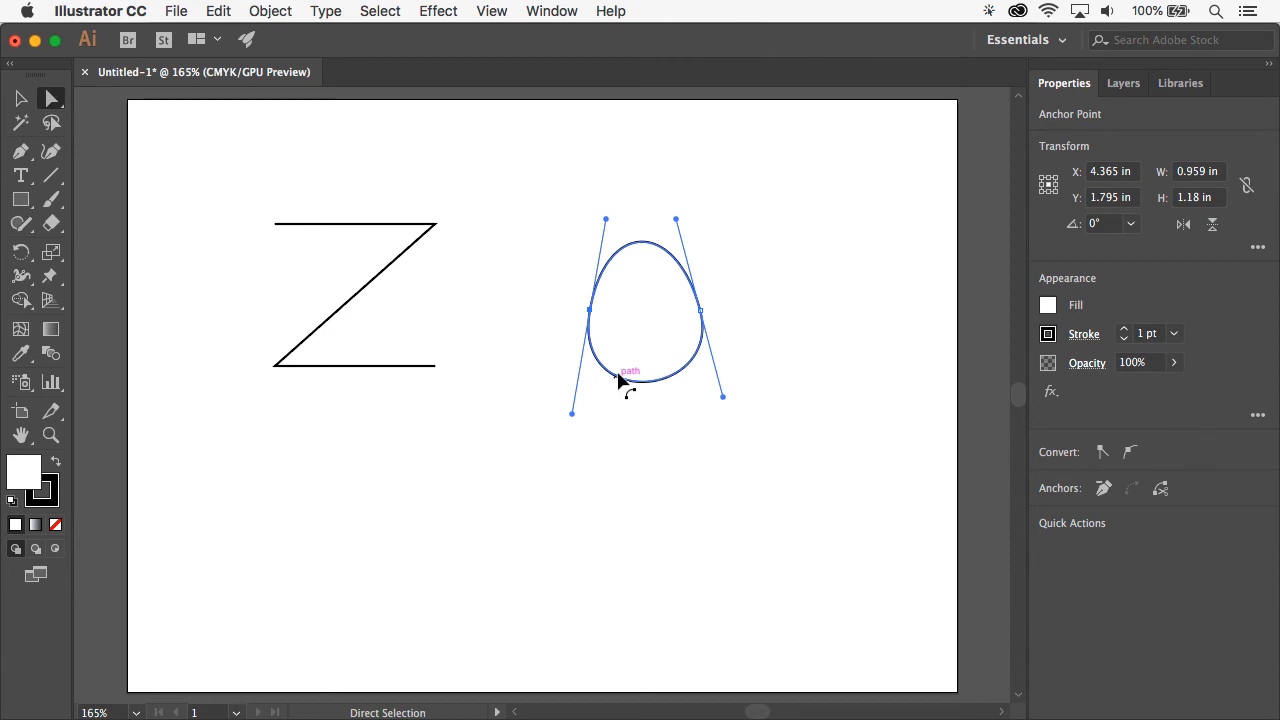
{"action": "mouse_move", "coordinate": [700, 316]}
{"action": "left_mouse_down"}
{"action": "mouse_move", "coordinate": [678, 314]}
{"action": "mouse_move", "coordinate": [694, 315]}
{"action": "left_mouse_up"}
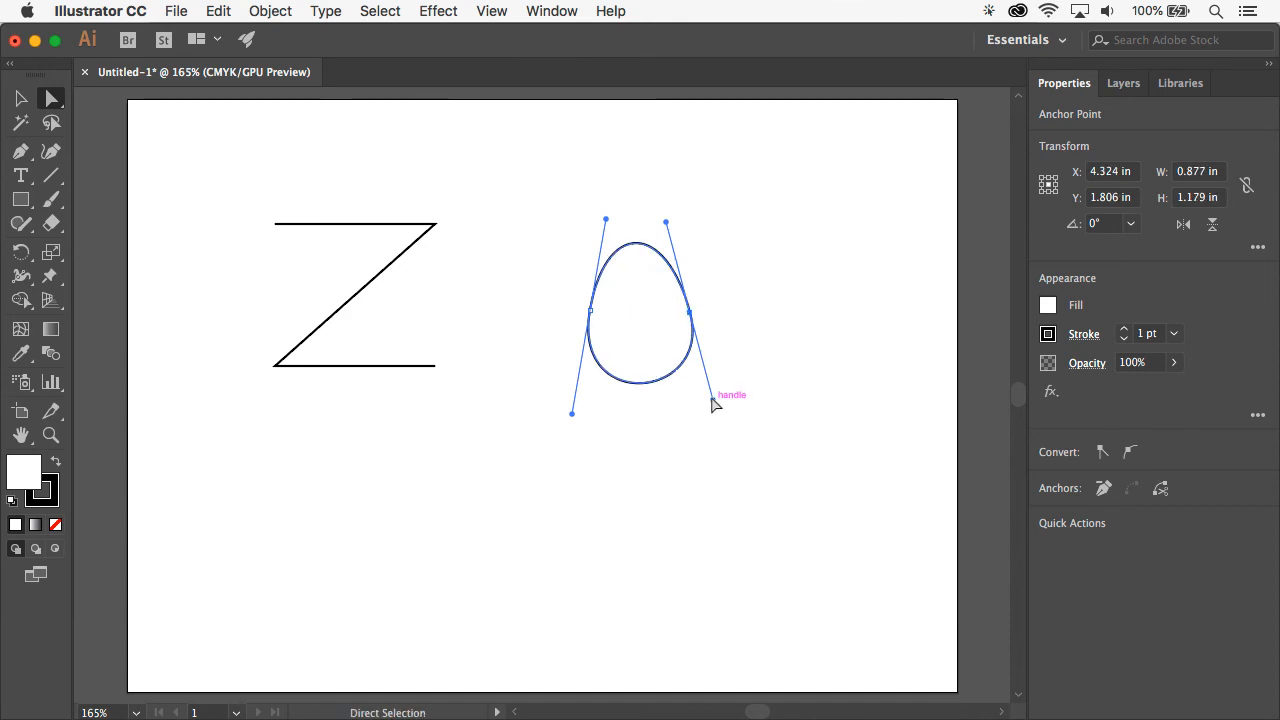
{"action": "left_click_drag", "start_coordinate": [711, 399], "coordinate": [712, 407]}
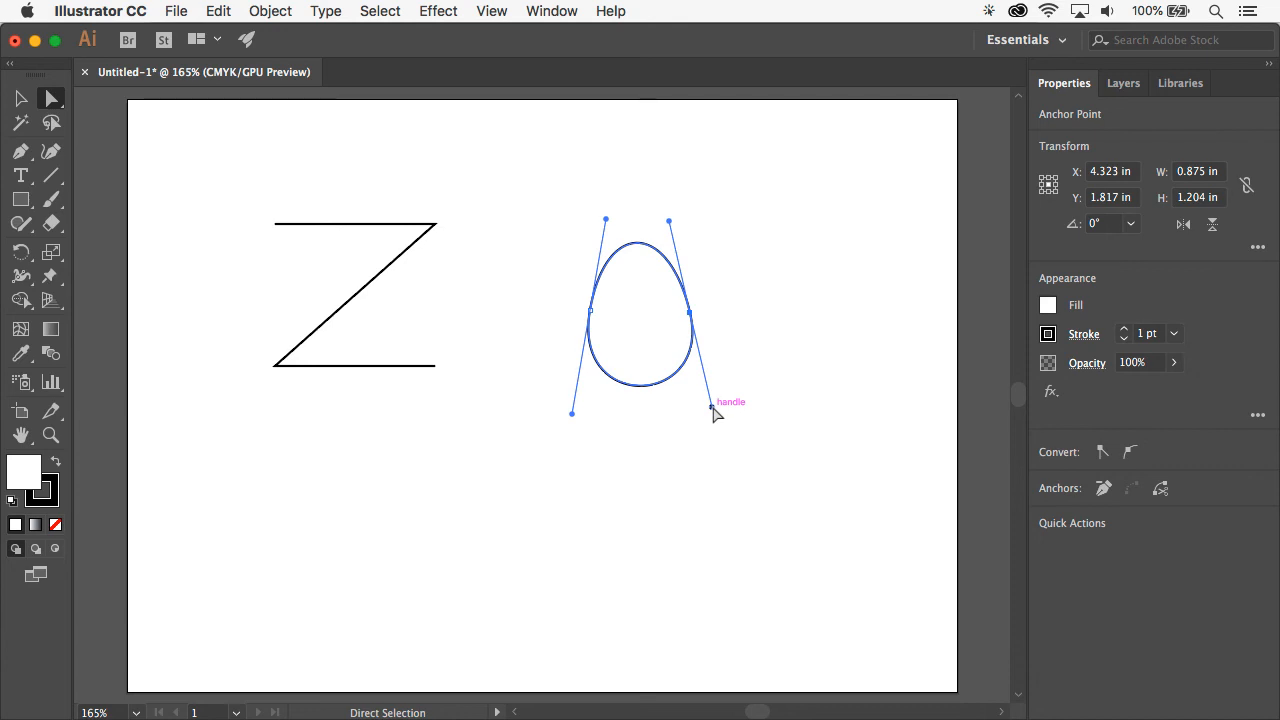
Step: Draw a closed egg with two smooth Pen tool anchor points below and between the Z and the first egg, about 0.76 in wide and 1.16 in tall
{"action": "key", "text": "p"}
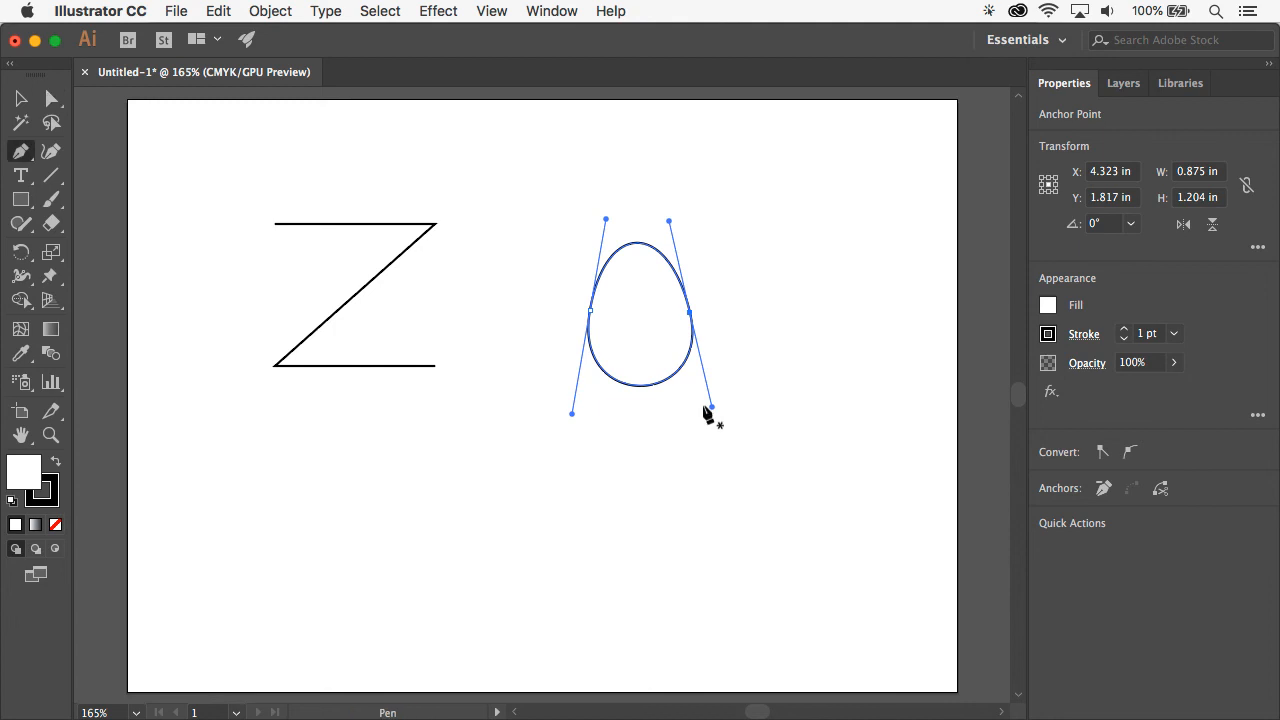
{"action": "left_click_drag", "start_coordinate": [423, 519], "coordinate": [434, 435]}
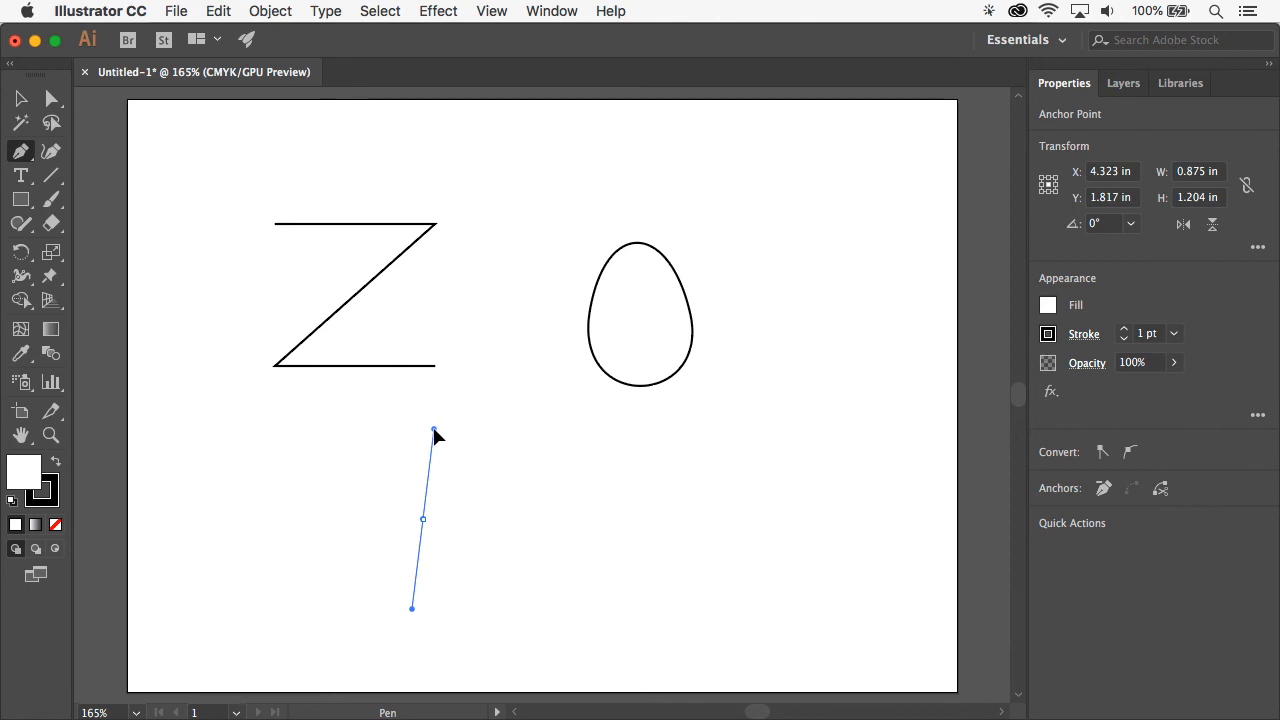
{"action": "left_click_drag", "start_coordinate": [434, 435], "coordinate": [434, 434]}
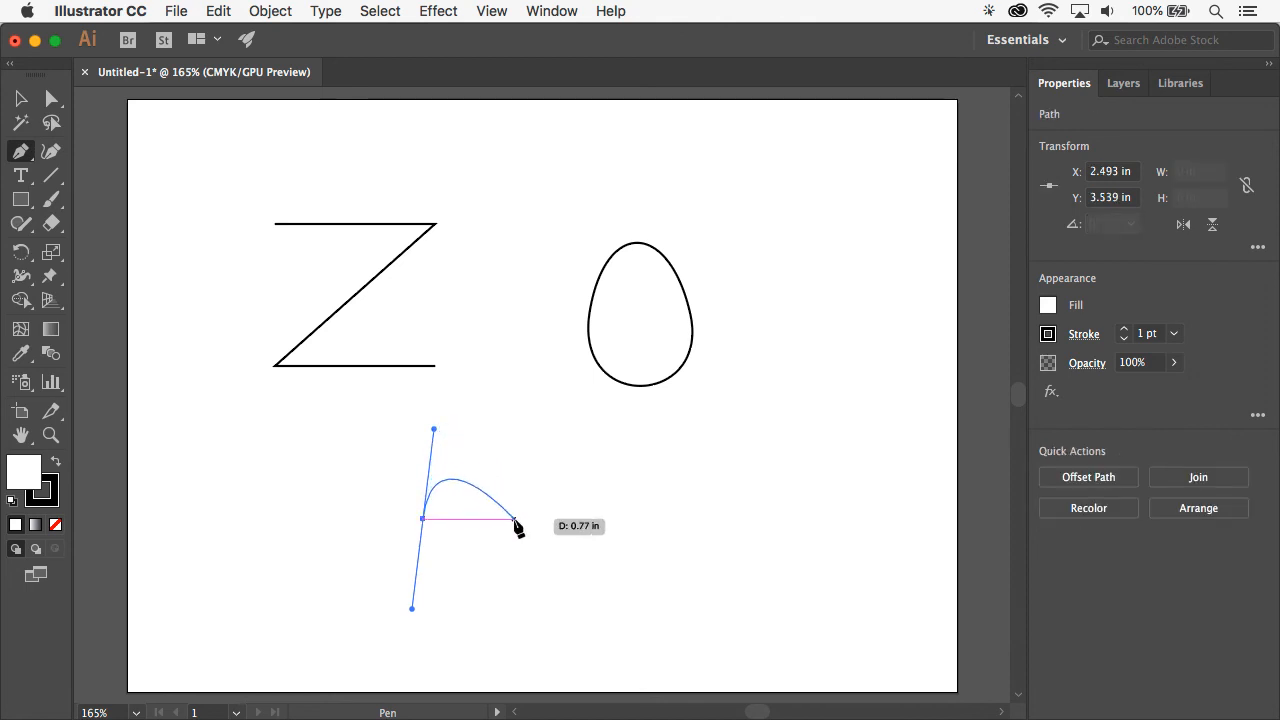
{"action": "left_click_drag", "start_coordinate": [510, 519], "coordinate": [527, 605]}
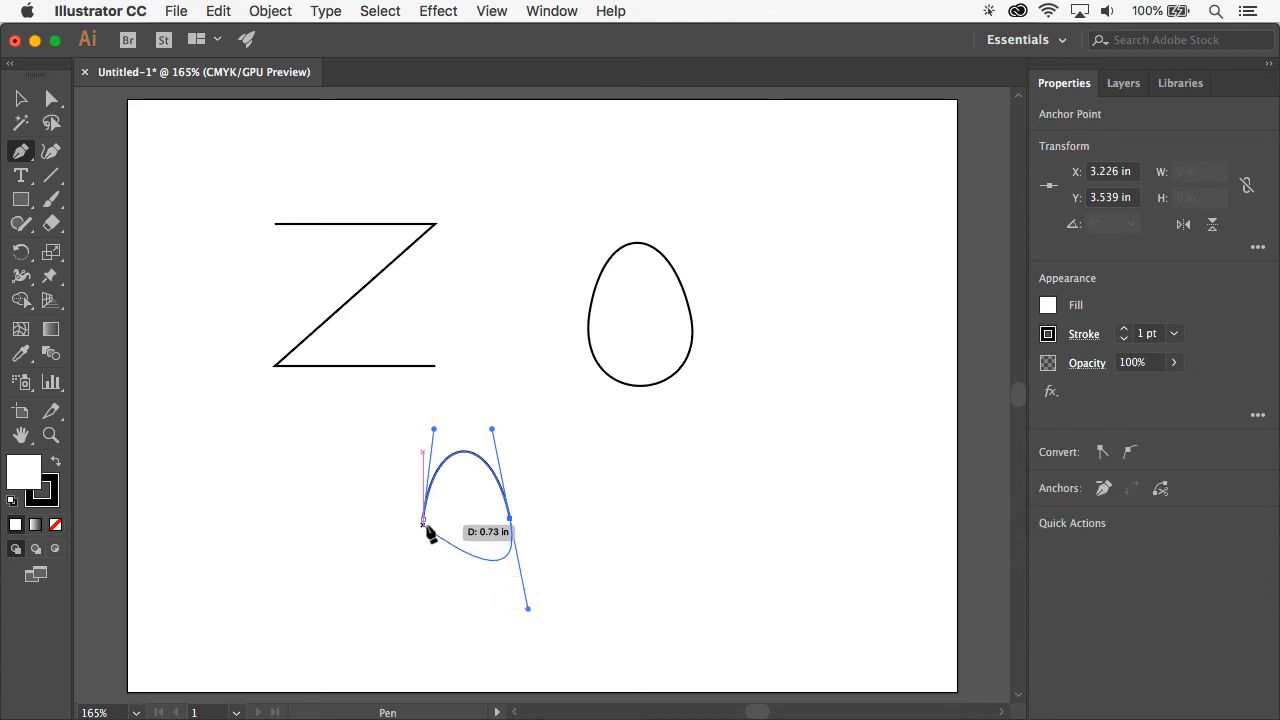
{"action": "left_click_drag", "start_coordinate": [424, 519], "coordinate": [441, 428]}
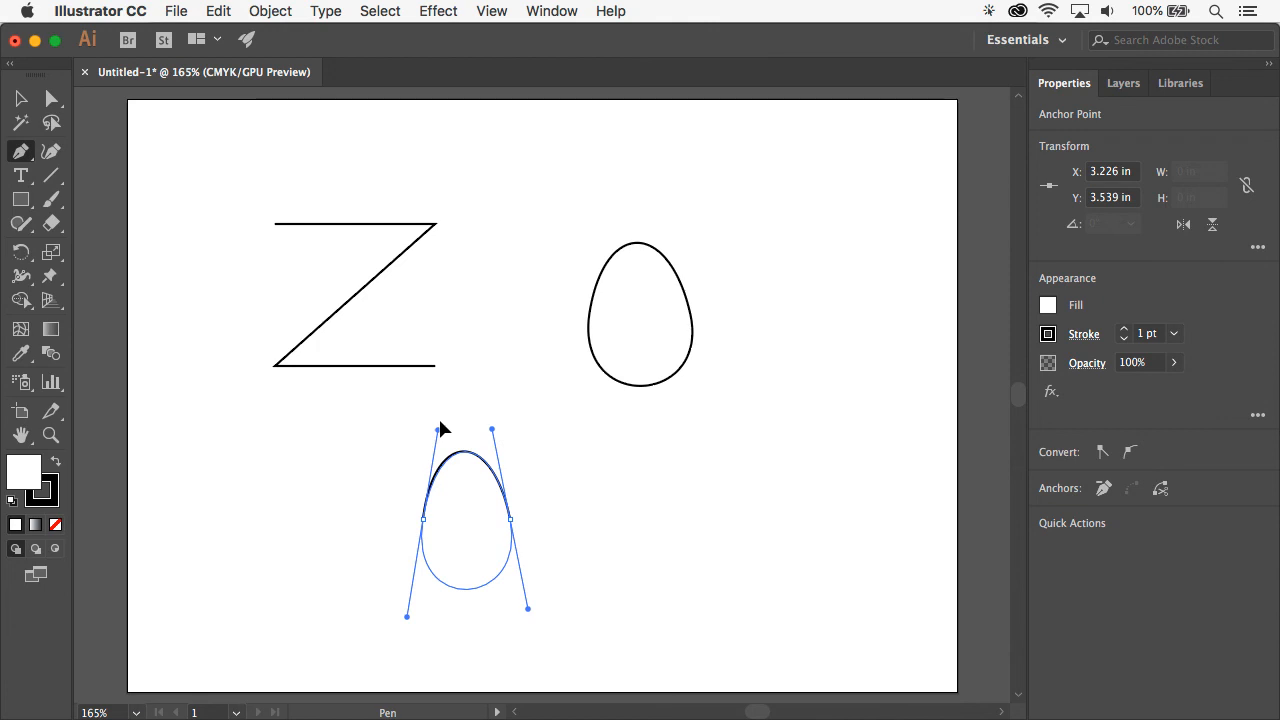
{"action": "left_click_drag", "start_coordinate": [440, 428], "coordinate": [441, 428]}
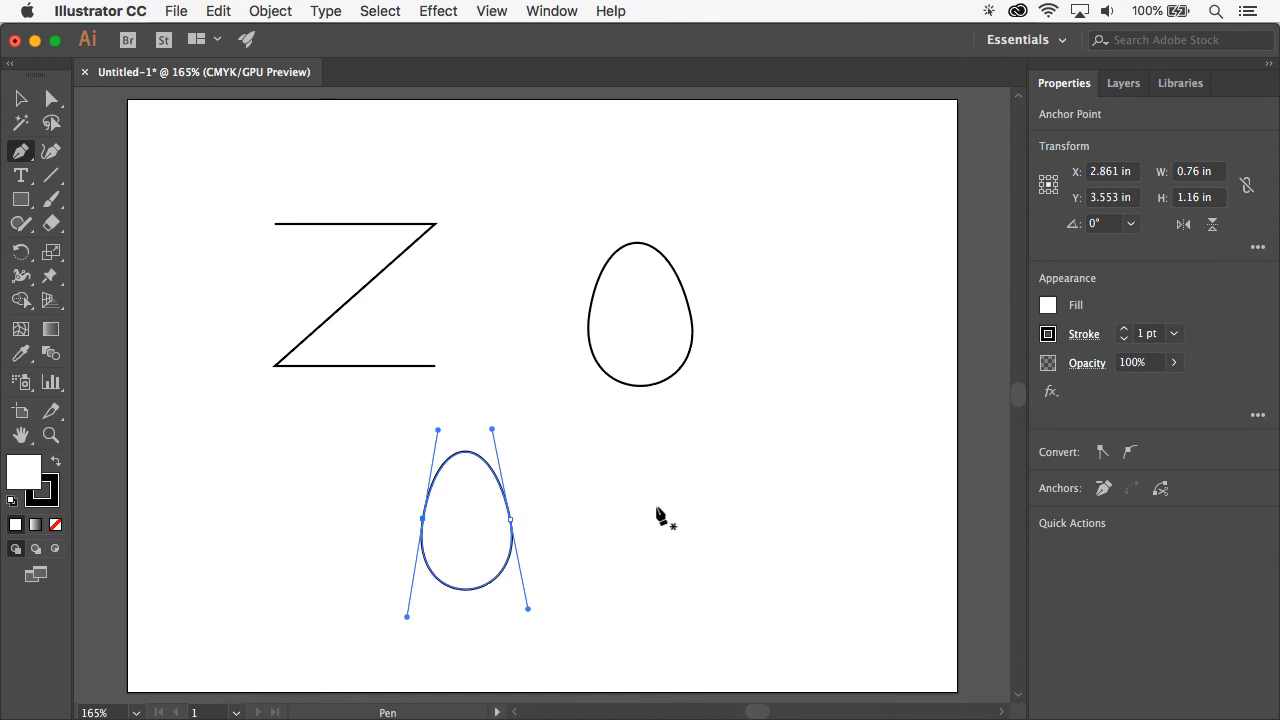
Step: Draw another closed two-anchor Pen tool egg in the artboard's lower right, starting with its bottom curve, about 0.83 in wide and 1.33 in tall
{"action": "left_click_drag", "start_coordinate": [655, 506], "coordinate": [654, 600]}
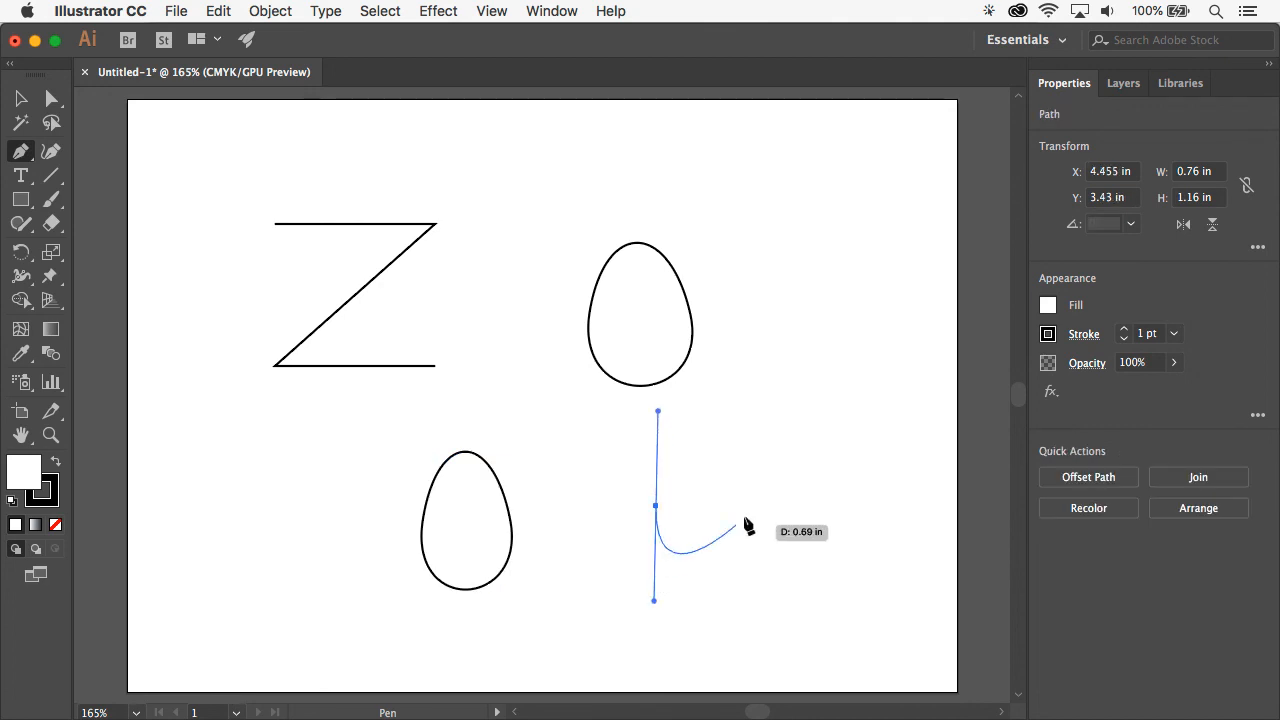
{"action": "left_click_drag", "start_coordinate": [753, 507], "coordinate": [744, 402]}
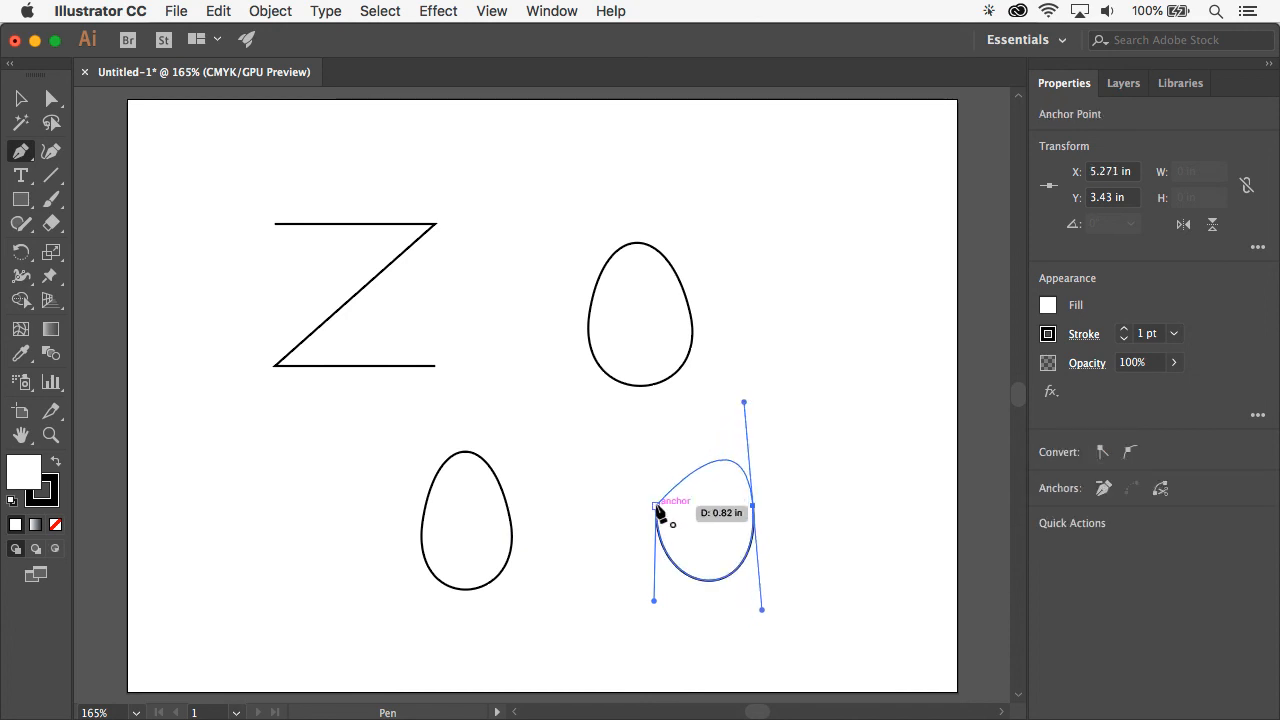
{"action": "left_click_drag", "start_coordinate": [656, 507], "coordinate": [642, 622]}
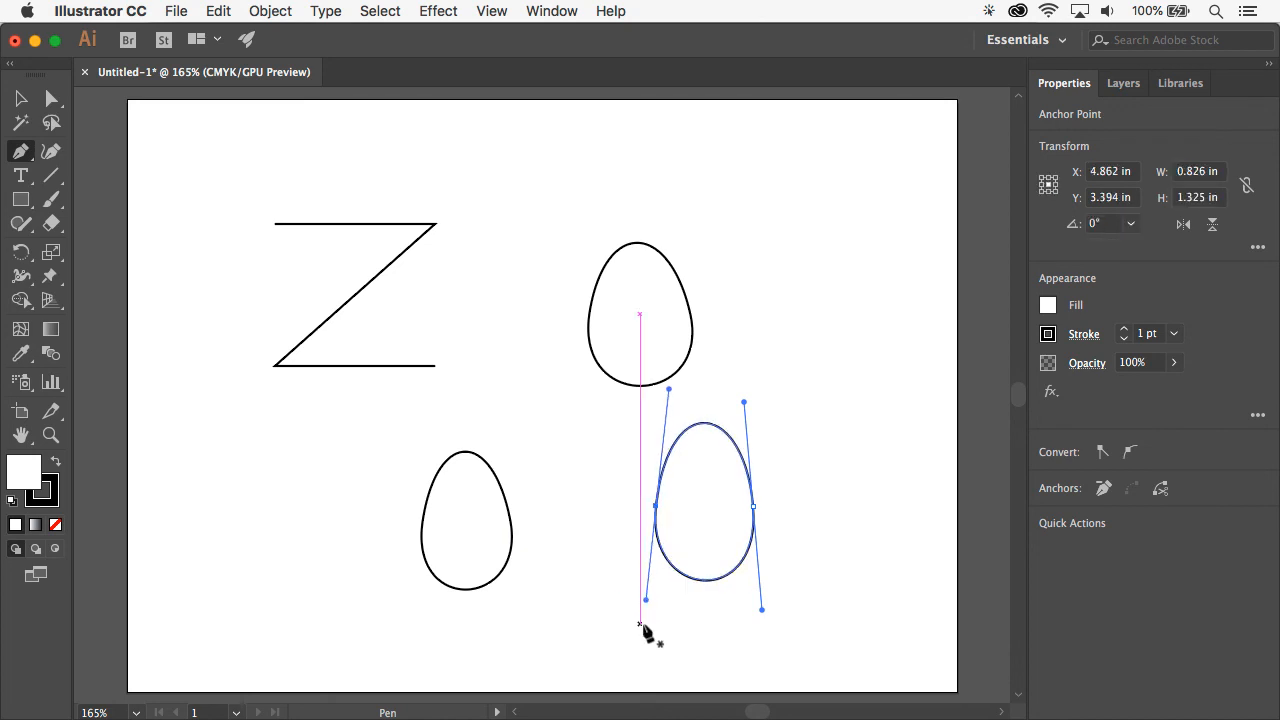